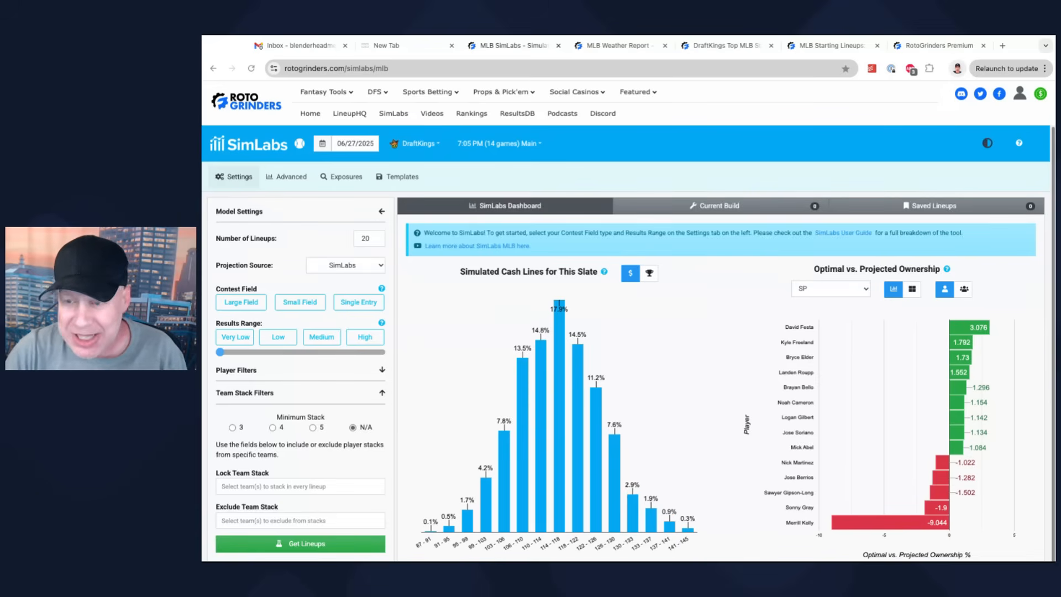
# Review the MLB weather report for the 6/27 games, reading the delay risk and wind notes for each matchup.
pyautogui.click(635, 46)
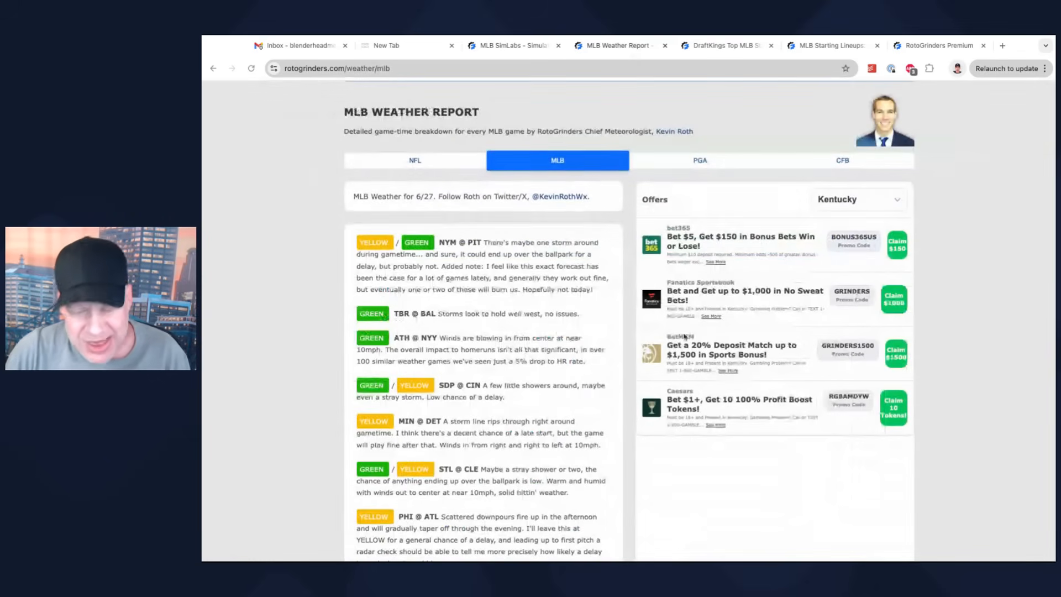
pyautogui.scroll(-2, 549, 398)
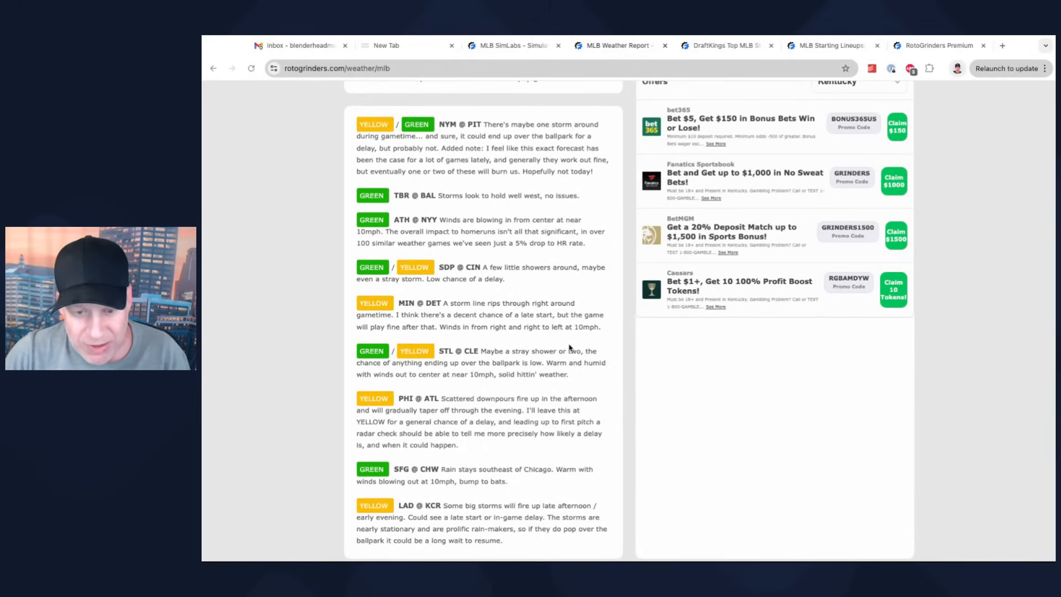
pyautogui.scroll(1, 584, 287)
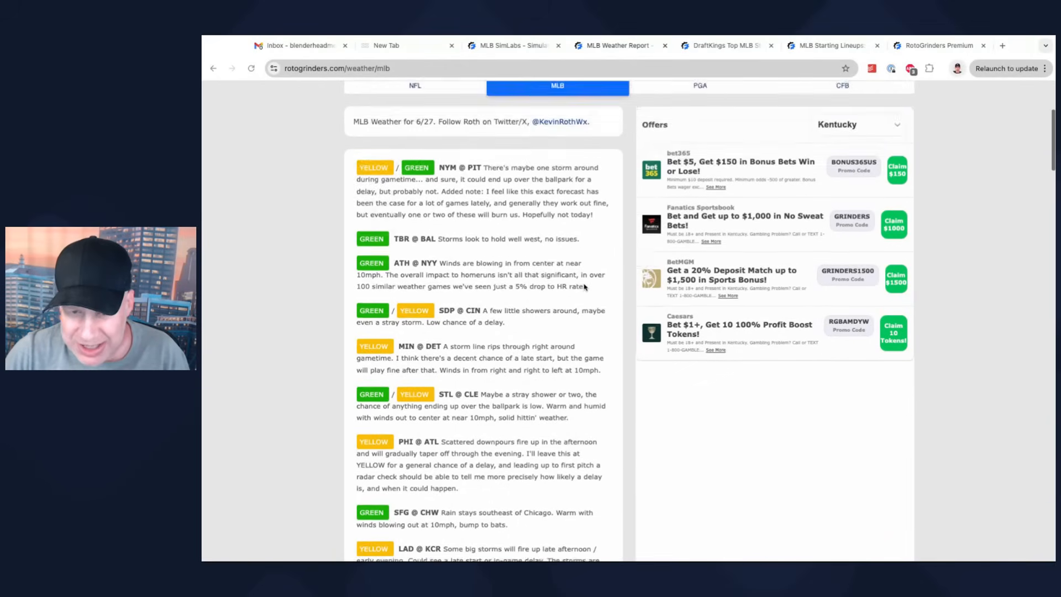
pyautogui.scroll(-2, 584, 287)
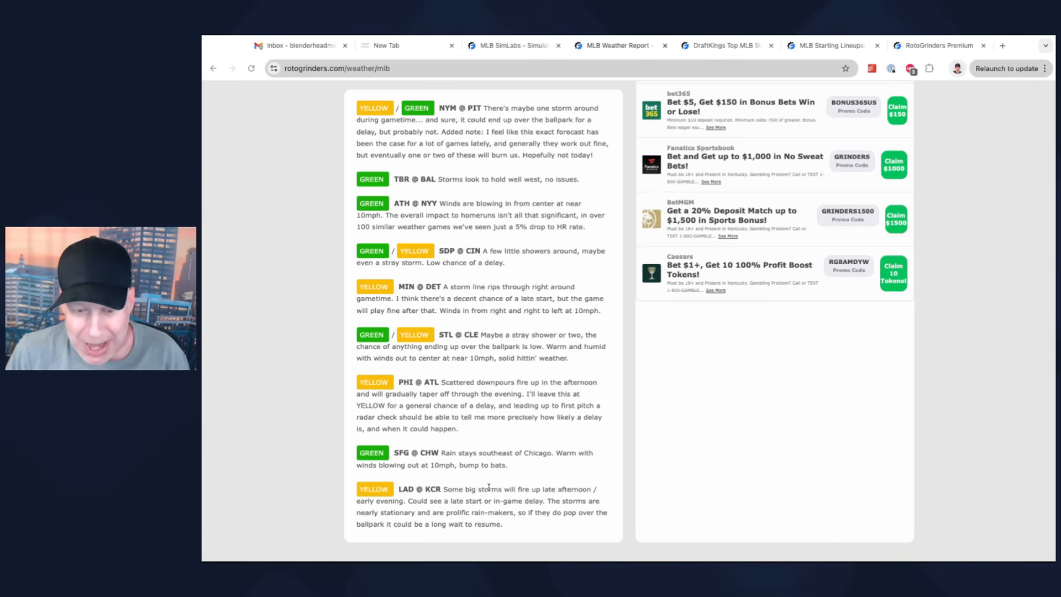
pyautogui.scroll(-1, 491, 484)
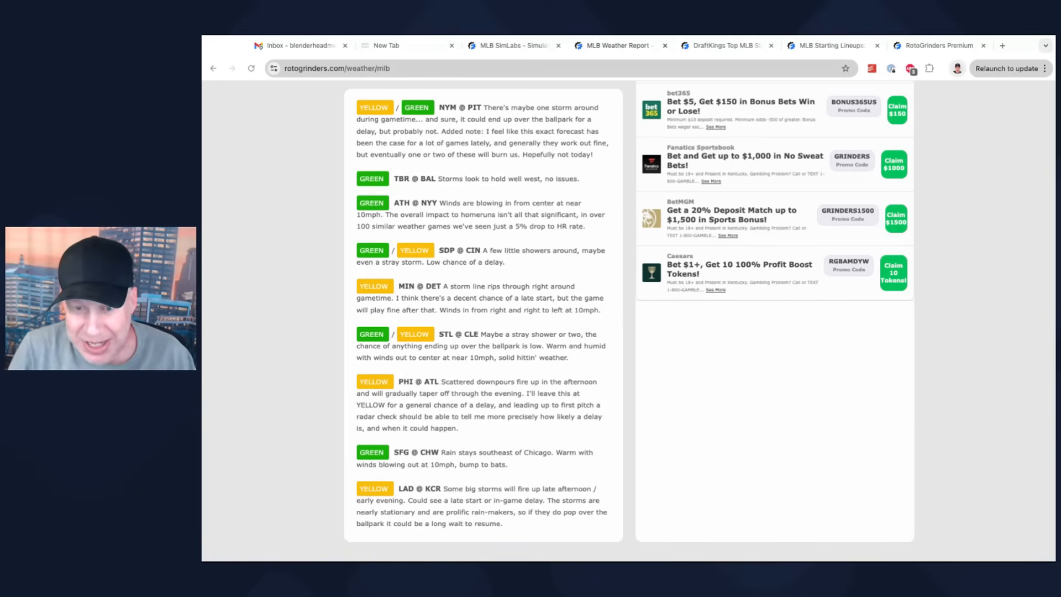
# Return to the MLB SimLabs page and set the contest field to Small Field.
pyautogui.click(526, 49)
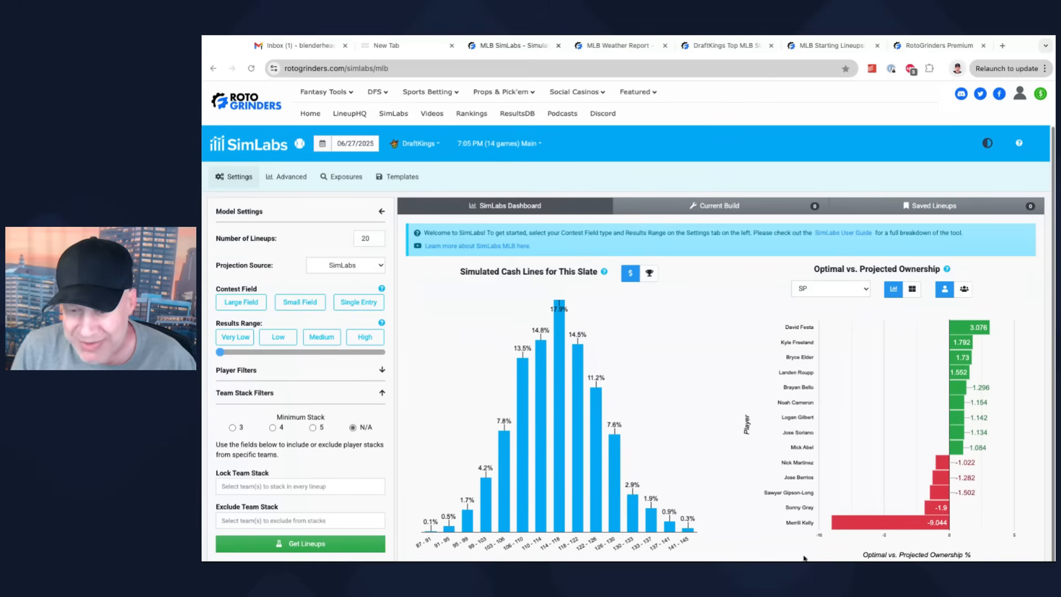
pyautogui.moveTo(889, 511)
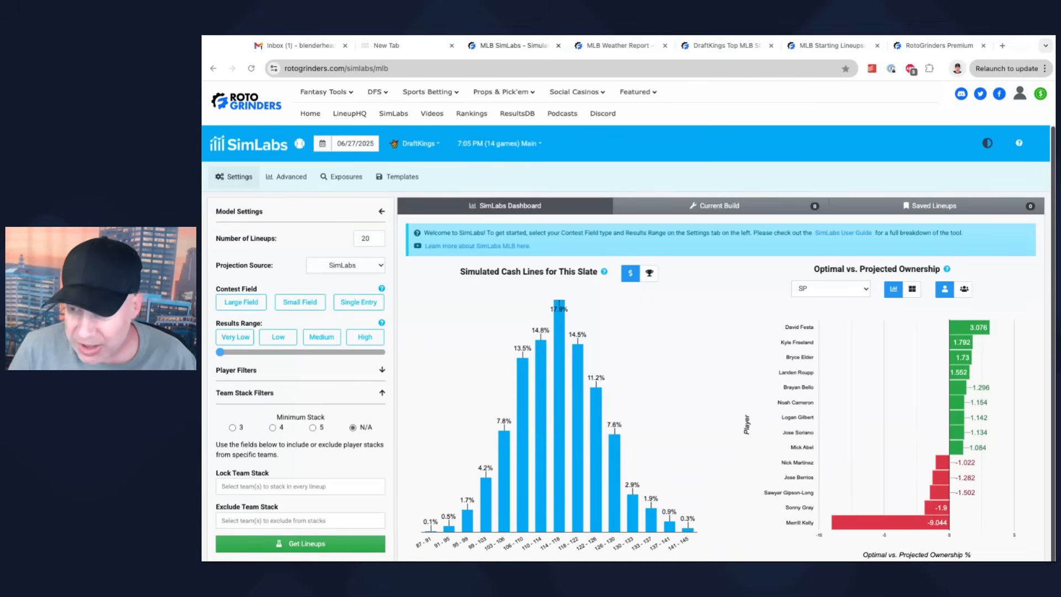
pyautogui.click(310, 306)
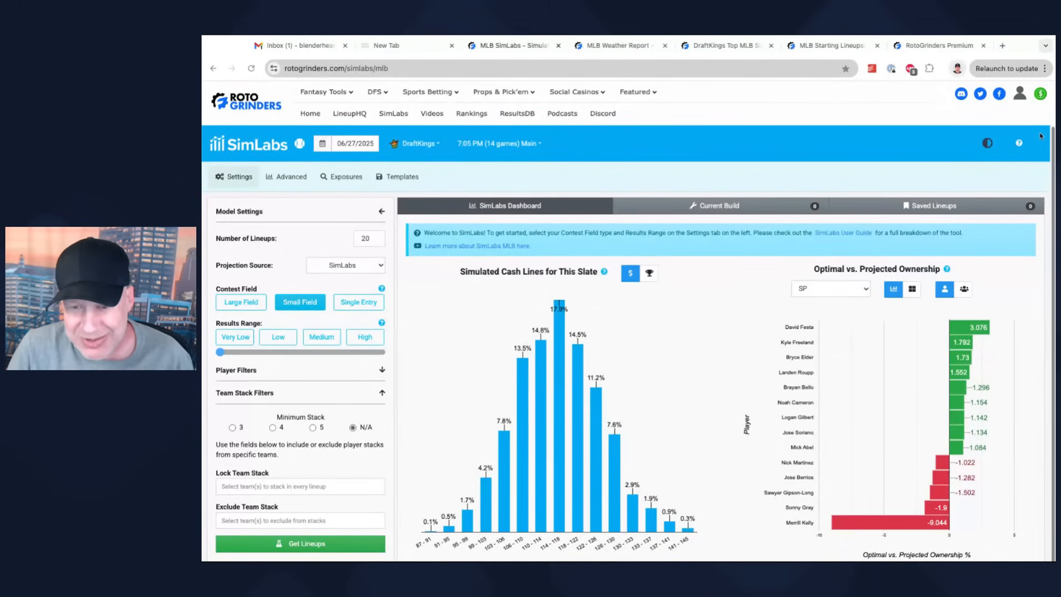
# Examine the DraftKings Top MLB Stacks table, comparing each main-slate team's optimal percentage, ownership and top value.
pyautogui.hotkey('ctrl', '5')
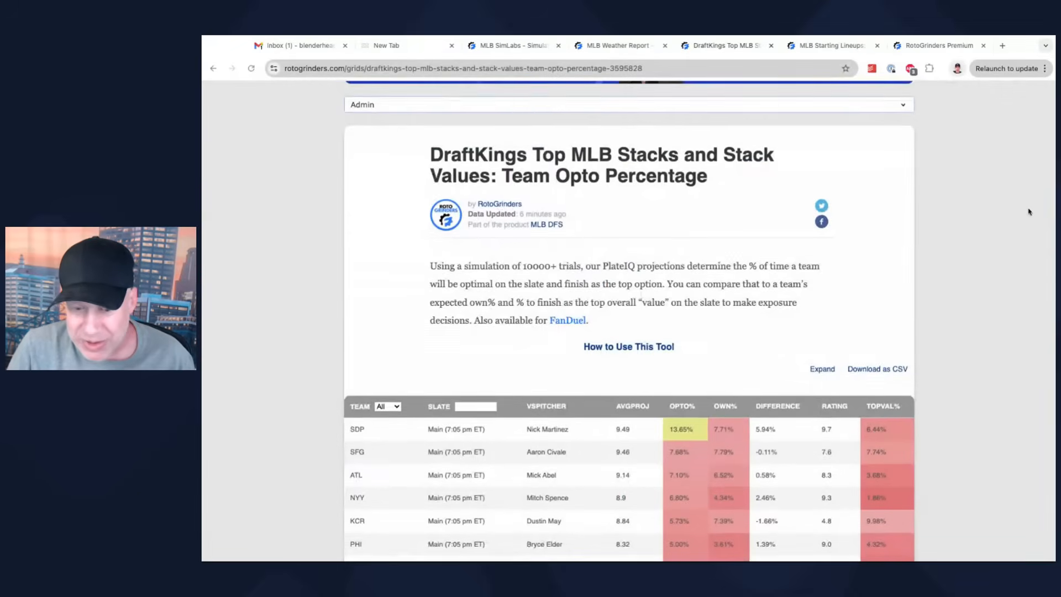
pyautogui.scroll(-1, 1029, 206)
pyautogui.scroll(-5, 1029, 206)
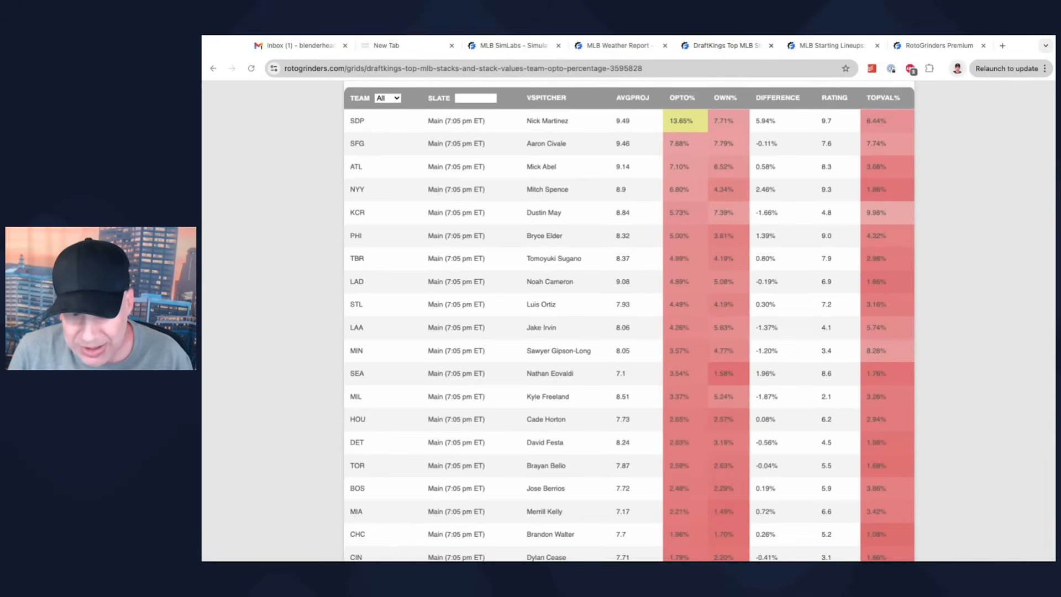
pyautogui.scroll(1, 693, 214)
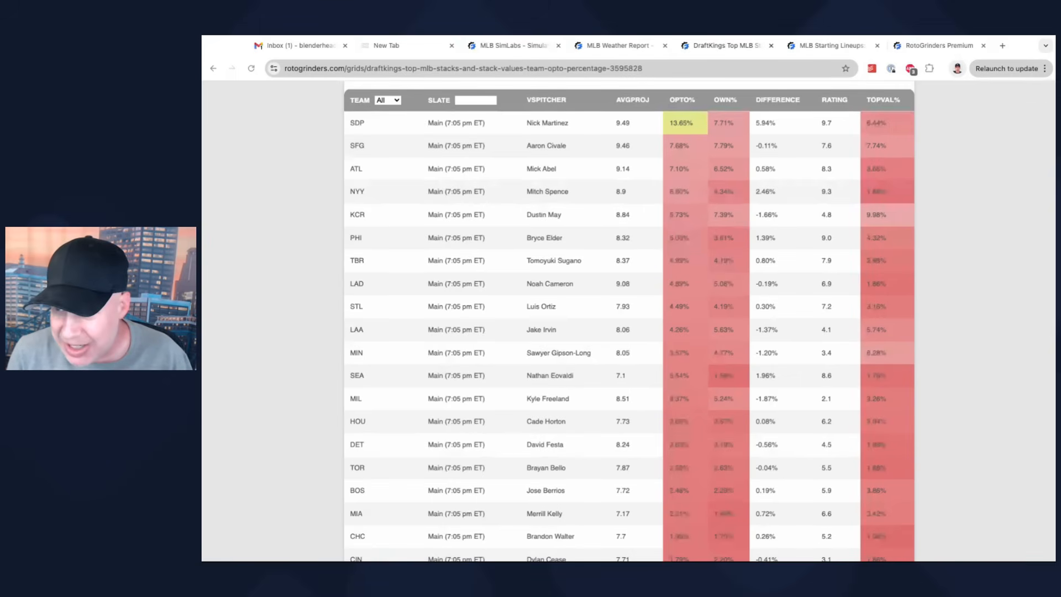
pyautogui.scroll(1, 629, 321)
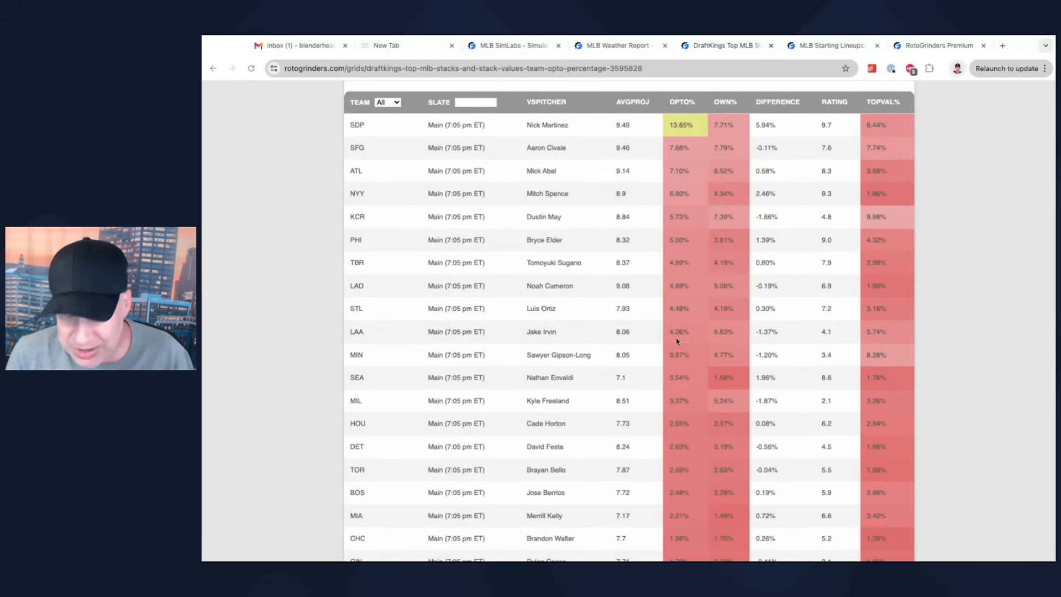
pyautogui.scroll(-4, 687, 320)
pyautogui.scroll(4, 687, 315)
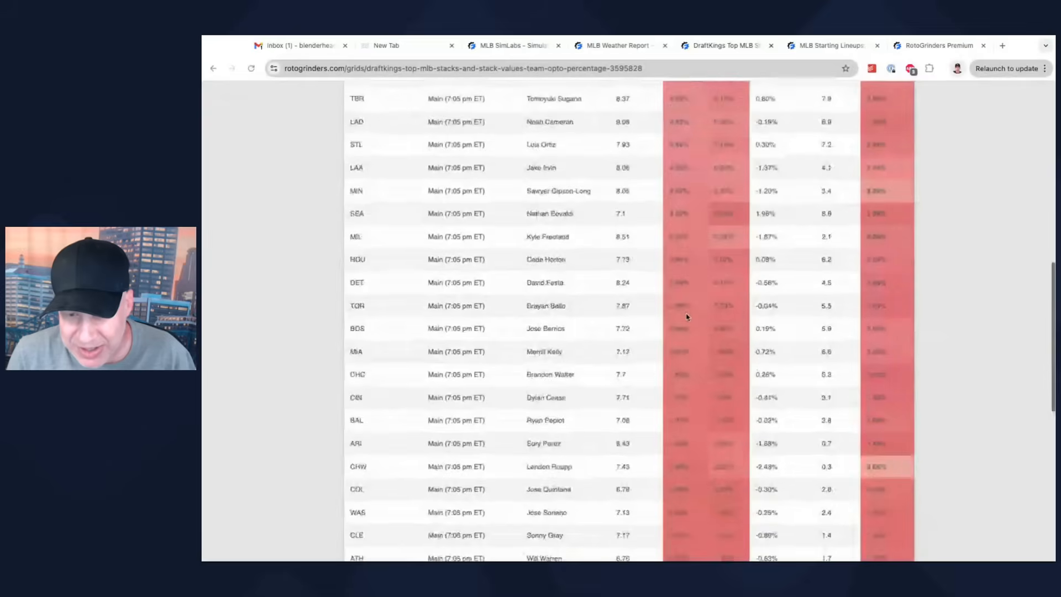
pyautogui.scroll(1, 628, 321)
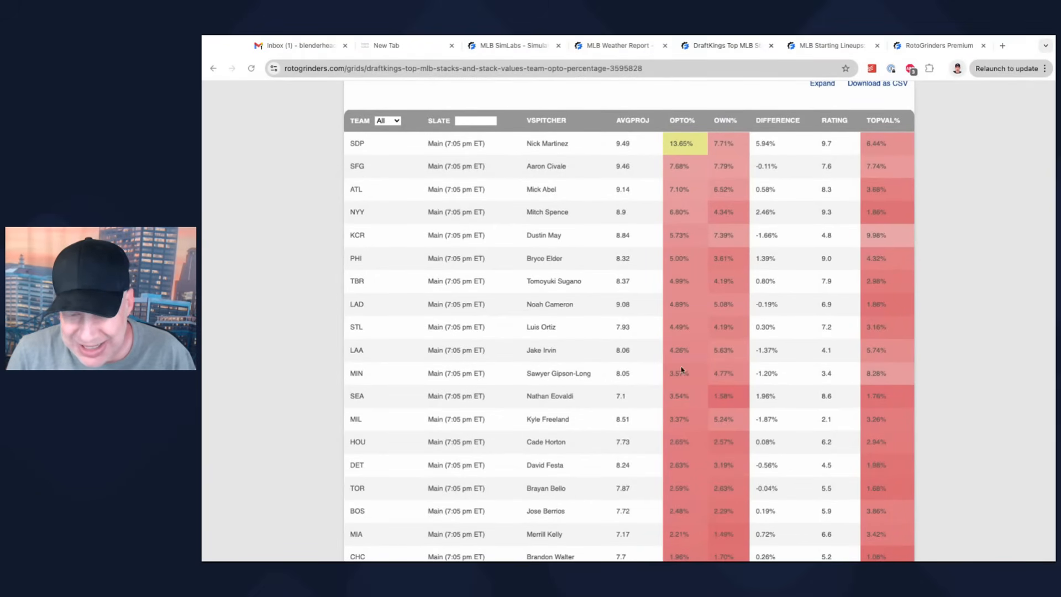
pyautogui.scroll(-1, 690, 444)
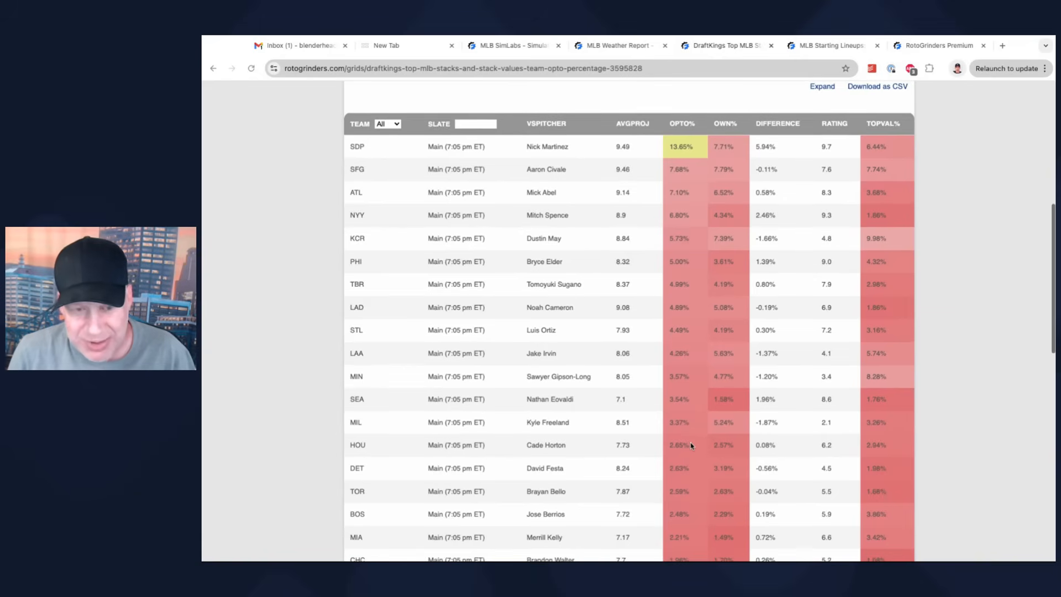
pyautogui.scroll(-10, 686, 373)
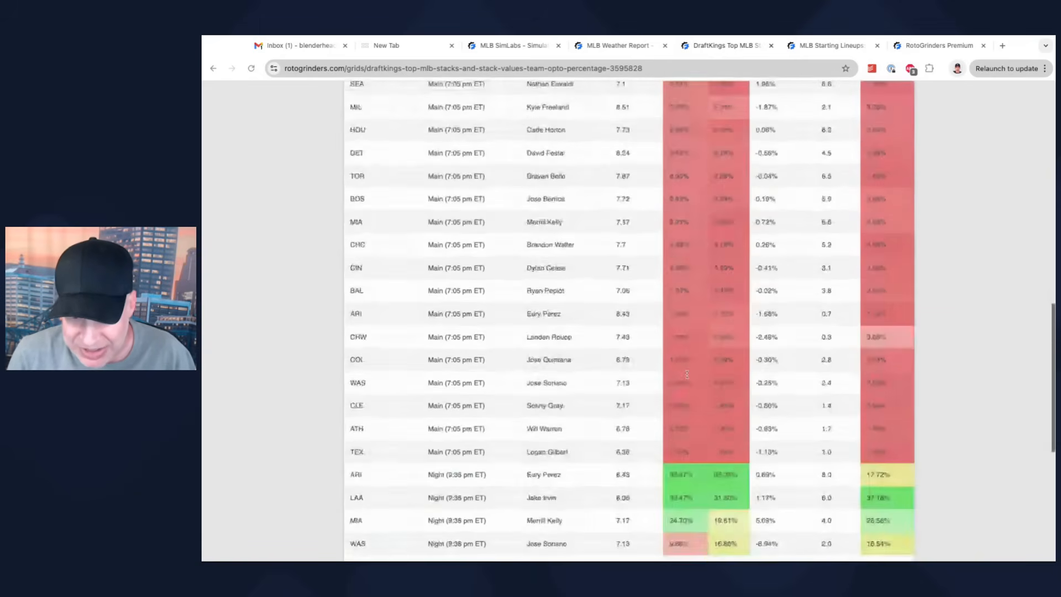
pyautogui.scroll(2, 686, 374)
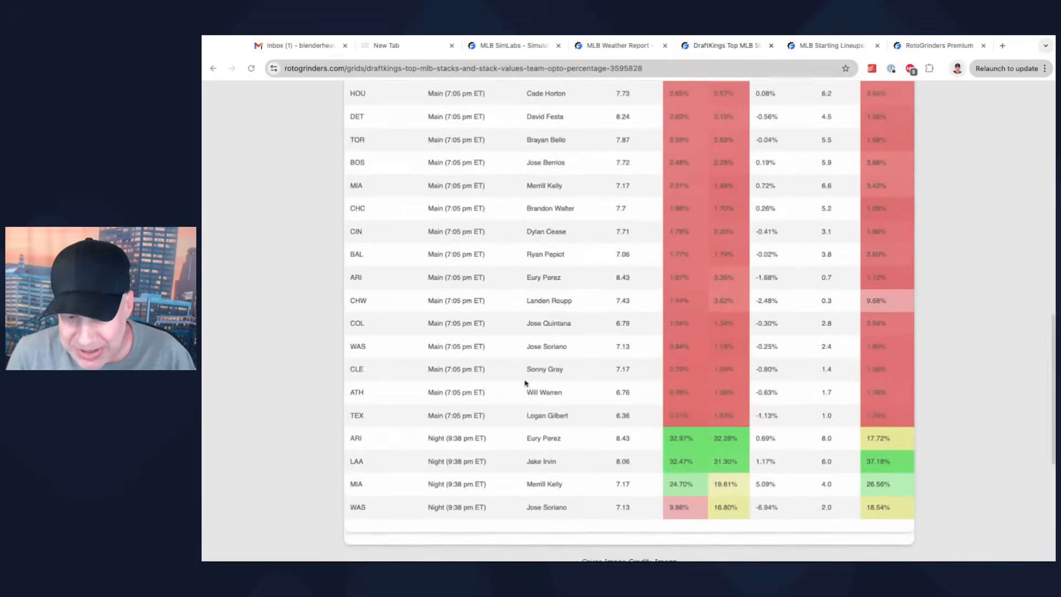
pyautogui.scroll(5, 702, 345)
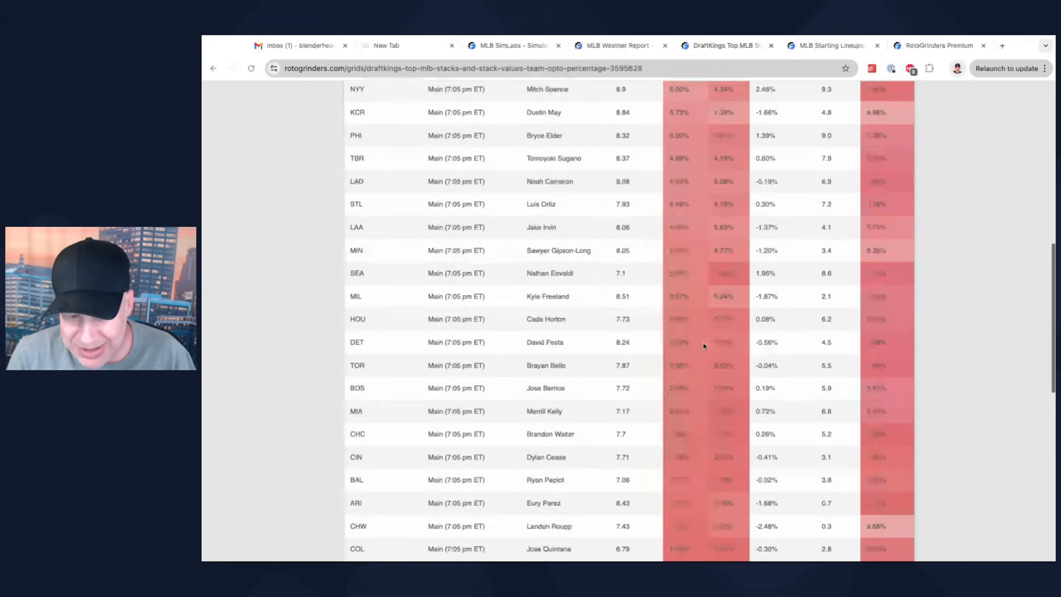
pyautogui.scroll(-2, 703, 346)
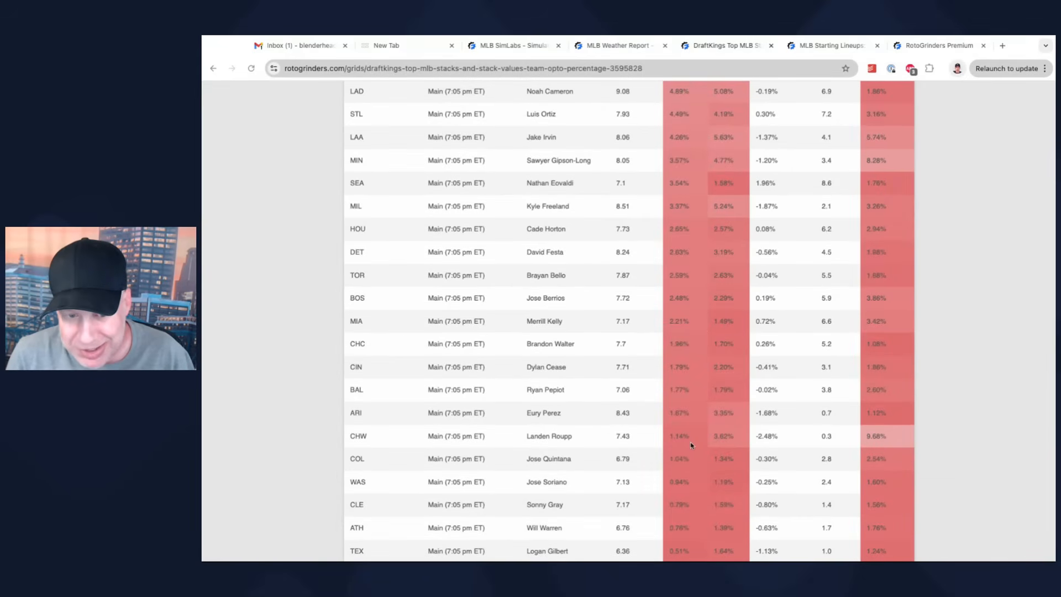
pyautogui.scroll(1, 690, 446)
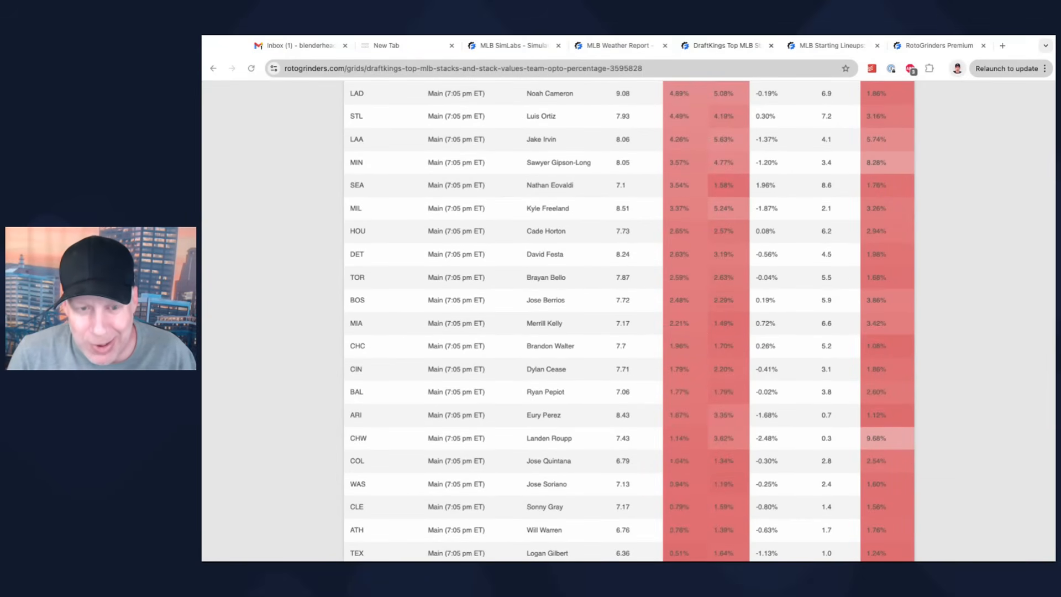
pyautogui.scroll(10, 628, 321)
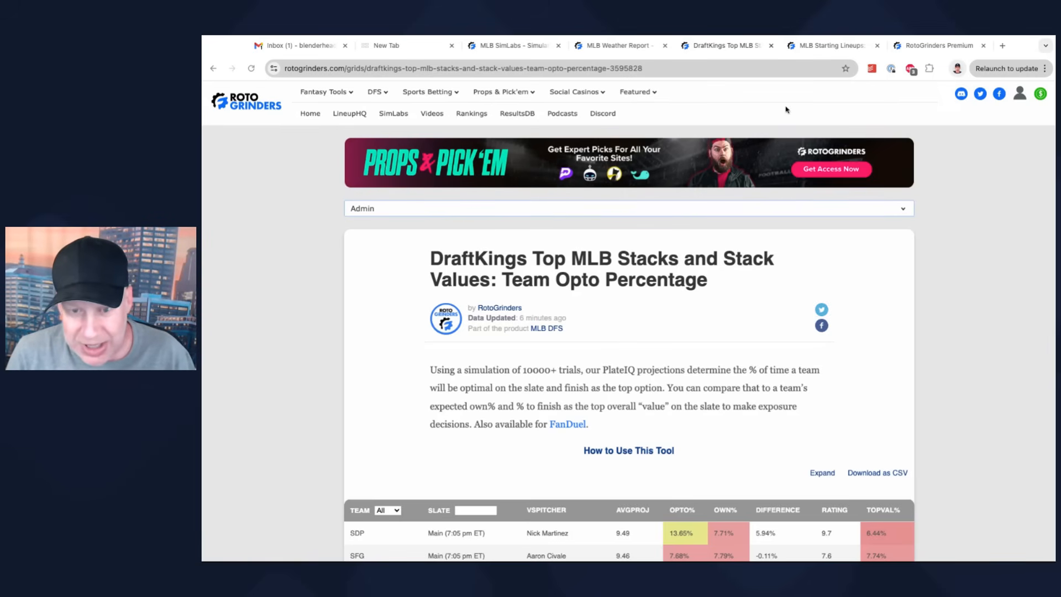
# Back in SimLabs, generate 150 lineups with a minimum stack of 5 and a Medium results range of 66%.
pyautogui.click(508, 45)
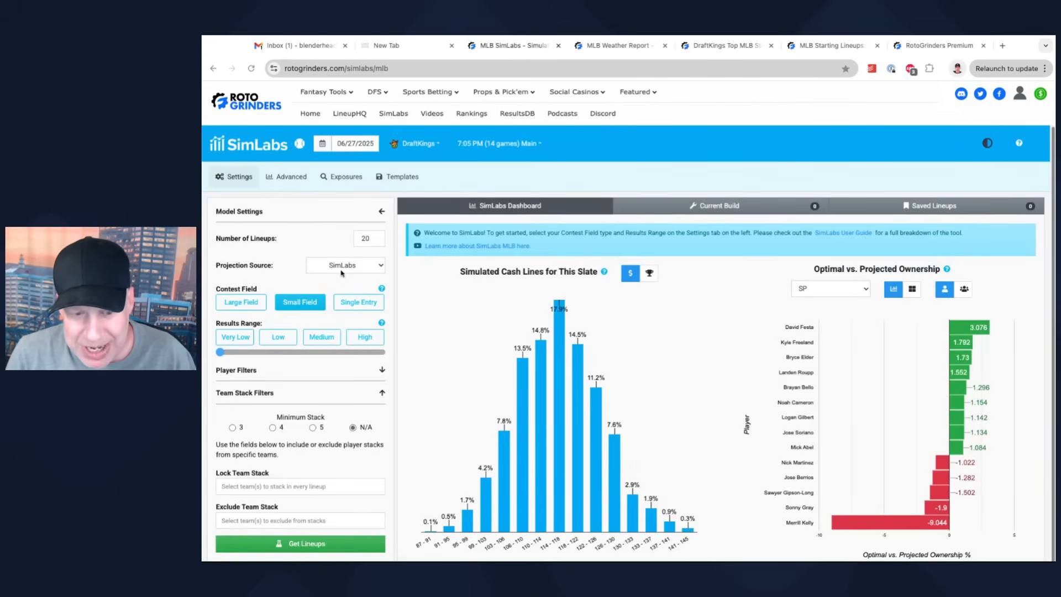
pyautogui.click(355, 236)
pyautogui.write('150')
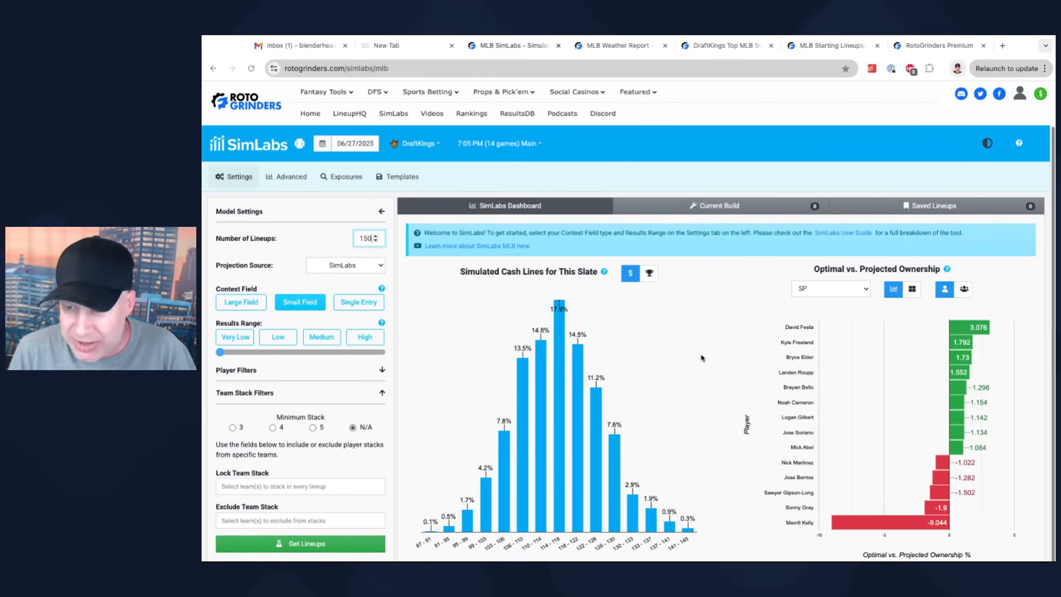
pyautogui.scroll(-1, 356, 419)
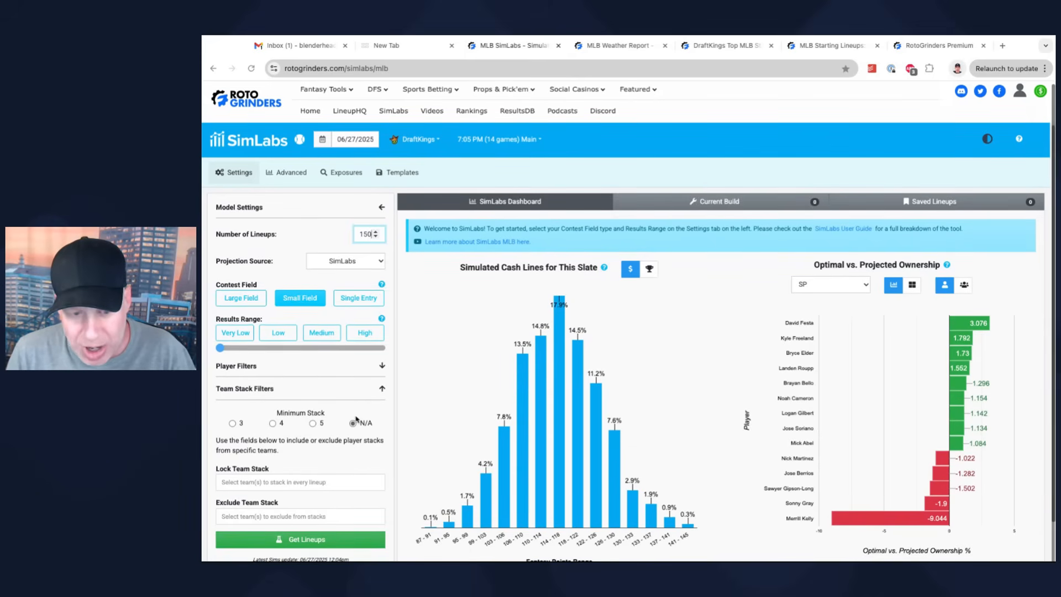
pyautogui.click(313, 423)
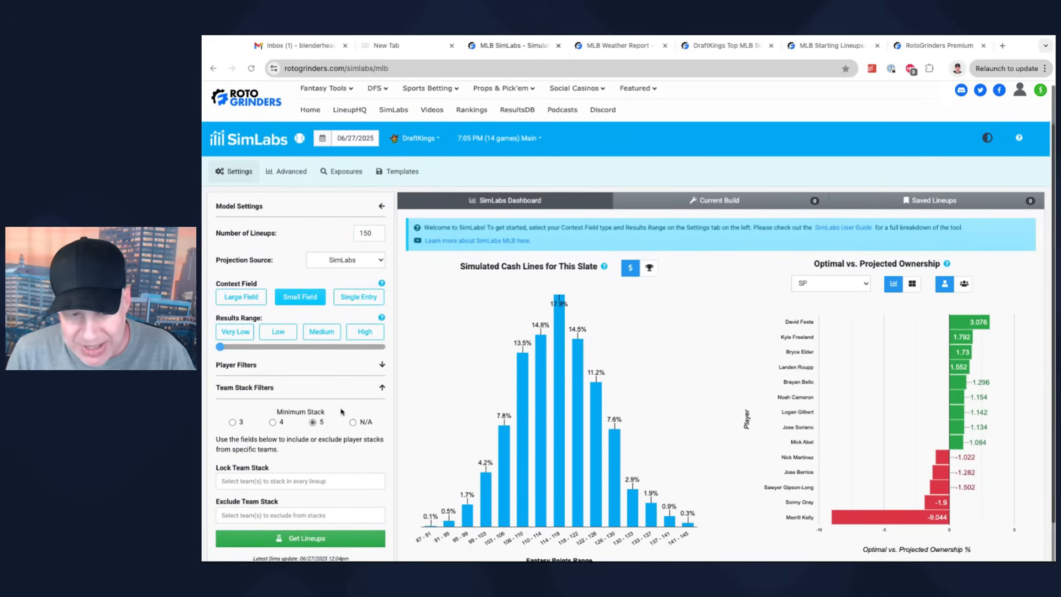
pyautogui.click(326, 348)
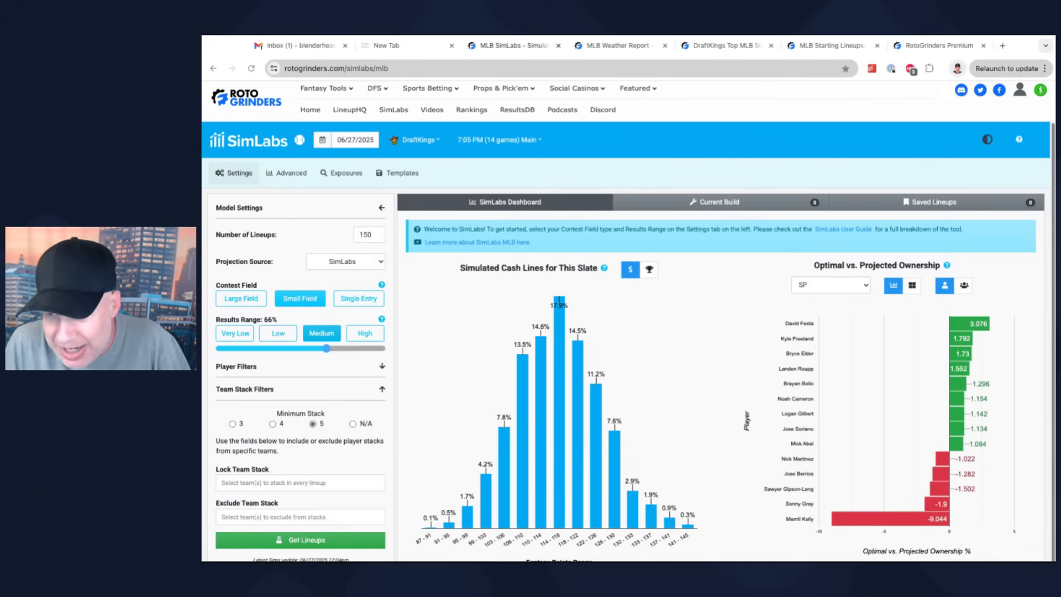
pyautogui.click(331, 541)
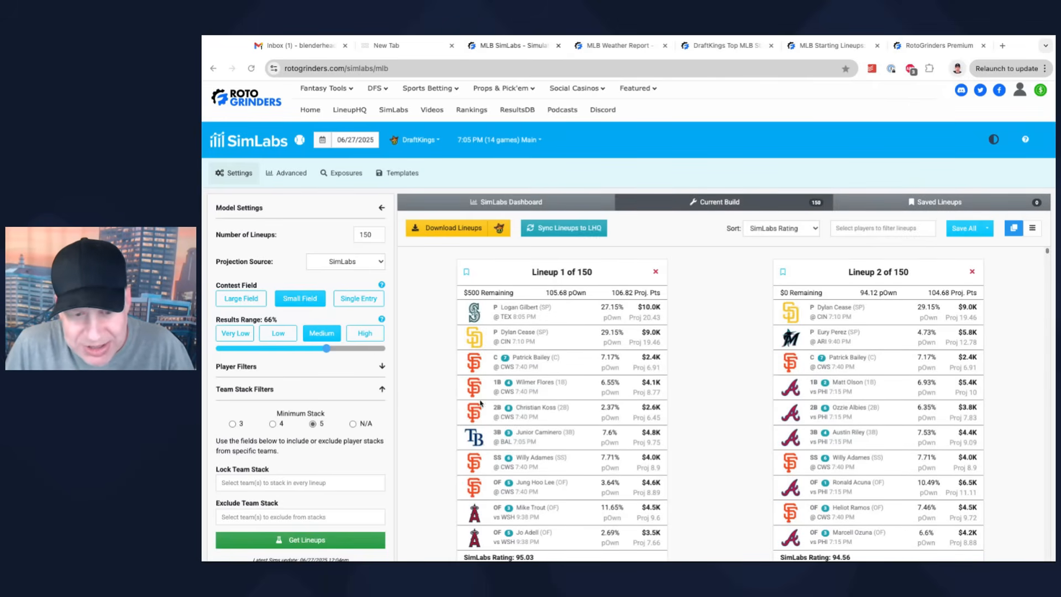
# Check the current build's player exposures filtered to the SP position, and its team exposures.
pyautogui.click(333, 180)
pyautogui.click(338, 261)
pyautogui.click(341, 269)
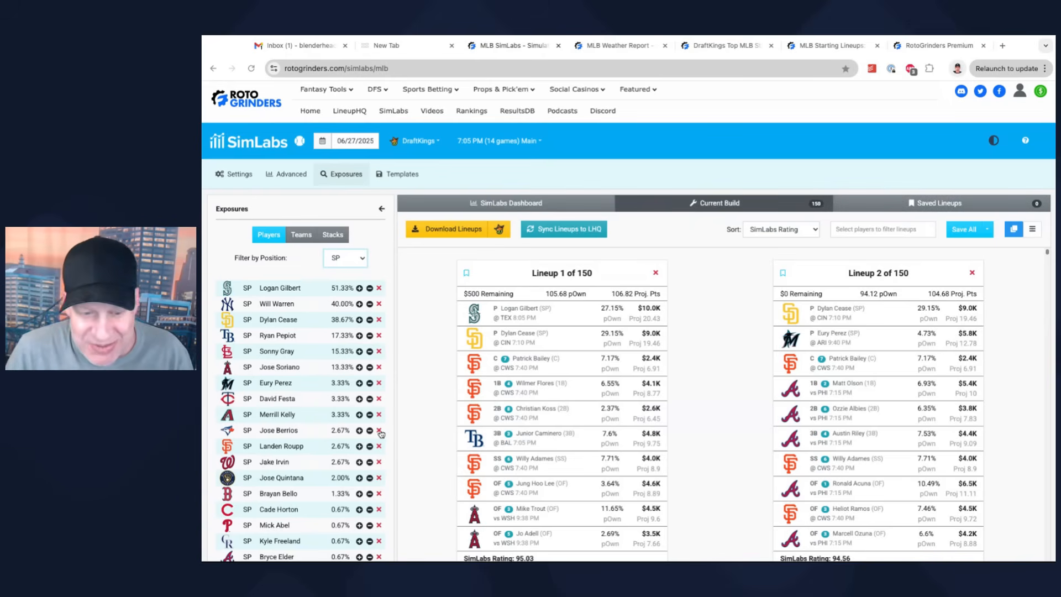
pyautogui.scroll(-1, 316, 409)
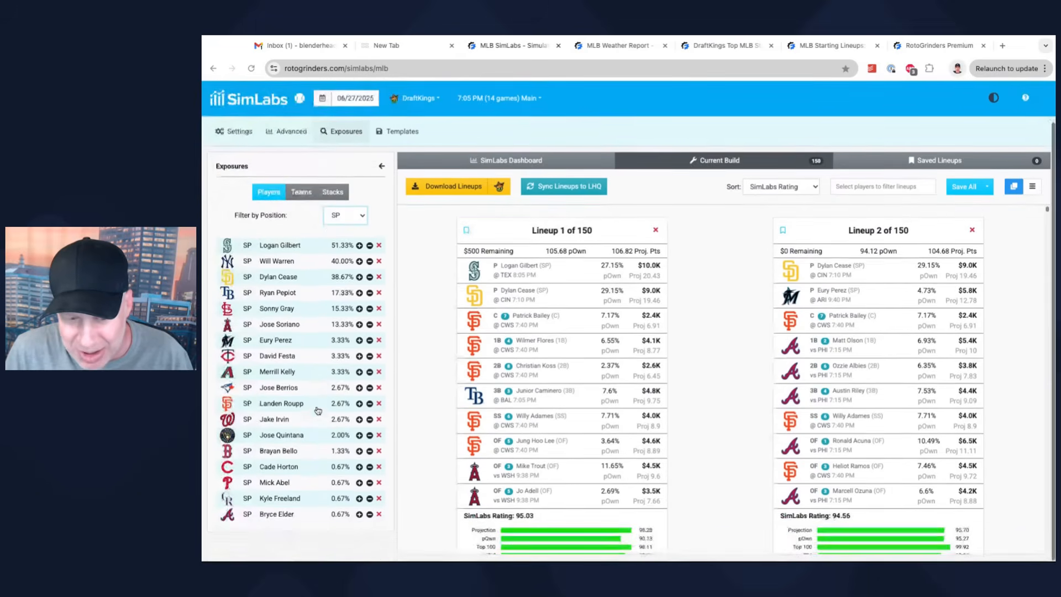
pyautogui.scroll(1, 307, 387)
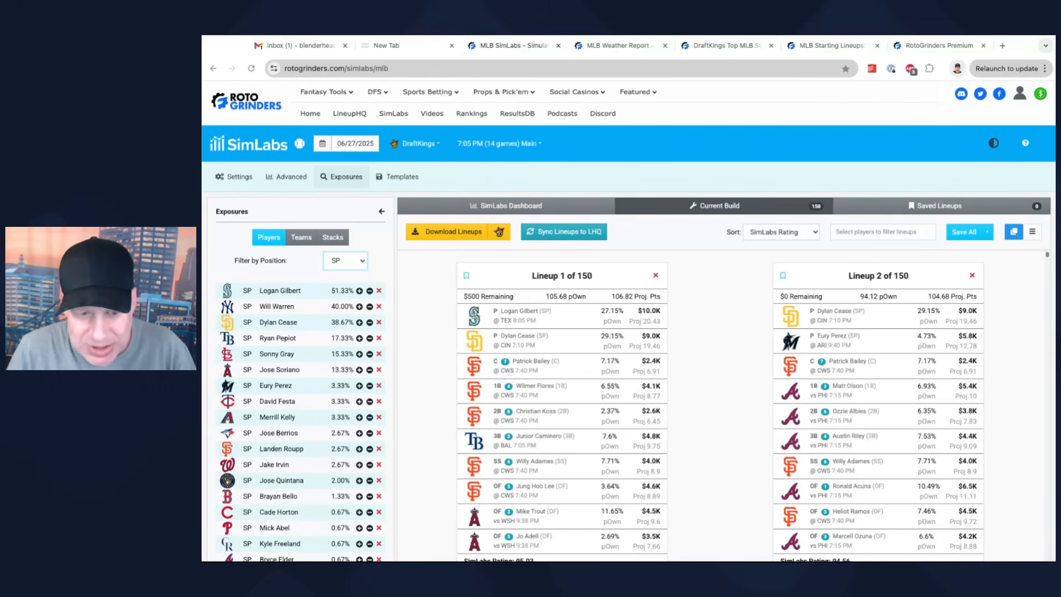
pyautogui.click(301, 237)
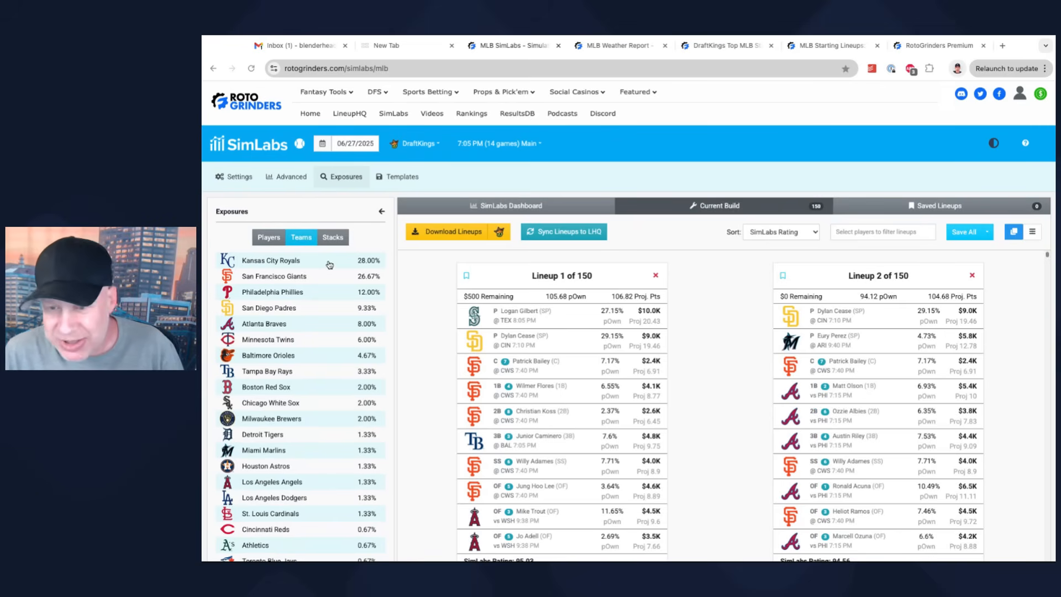
# Look up the Los Angeles Dodgers at Kansas City Royals matchup on the MLB Starting Lineups page.
pyautogui.click(811, 46)
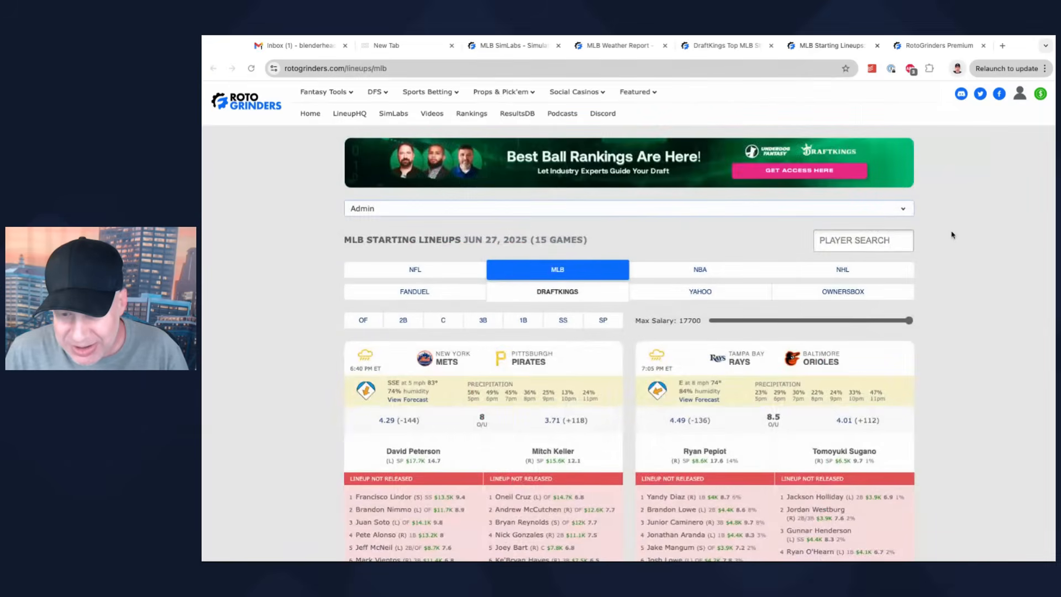
pyautogui.scroll(-20, 951, 235)
pyautogui.scroll(10, 951, 235)
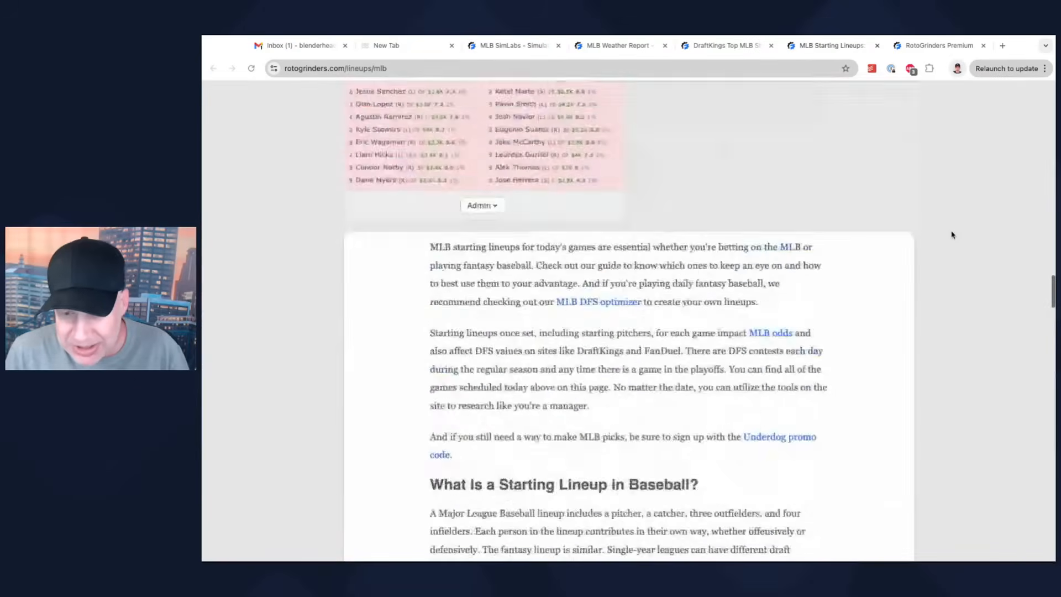
pyautogui.scroll(15, 951, 235)
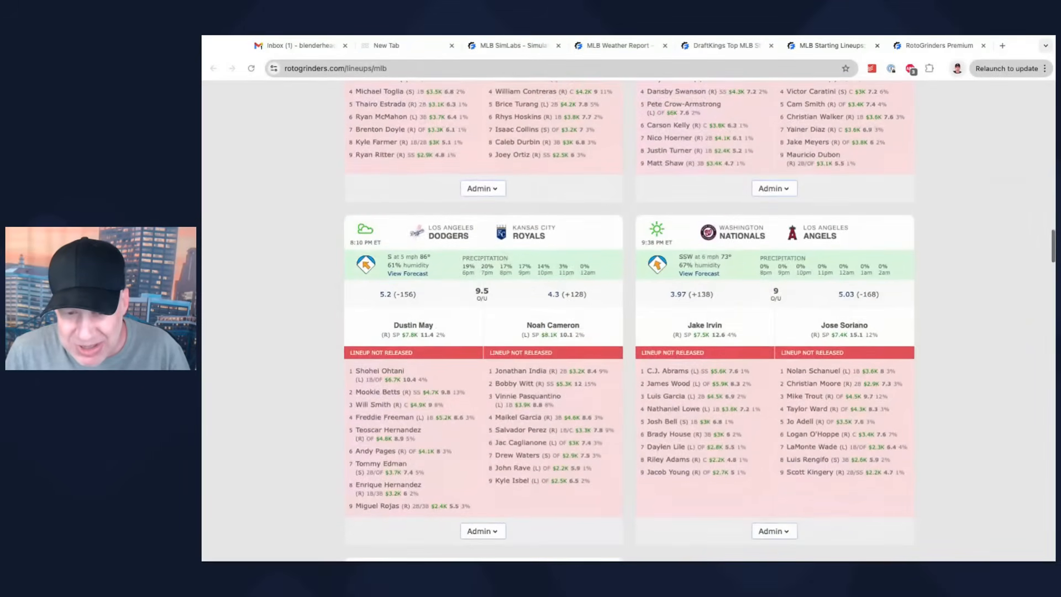
pyautogui.scroll(-1, 618, 305)
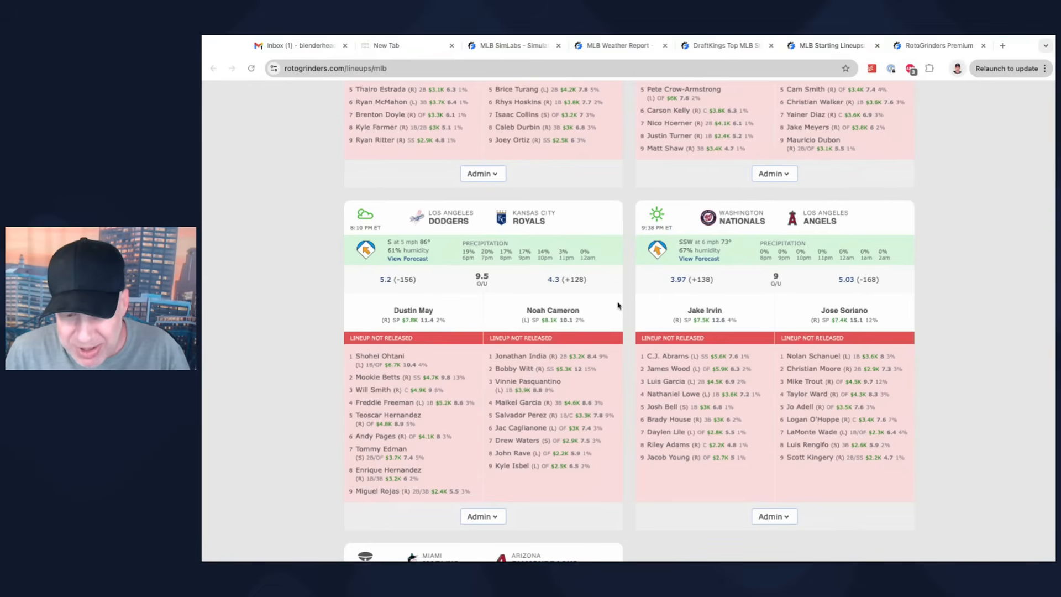
# Return to SimLabs and check the team exposures of the current 150-lineup build.
pyautogui.scroll(-2, 611, 295)
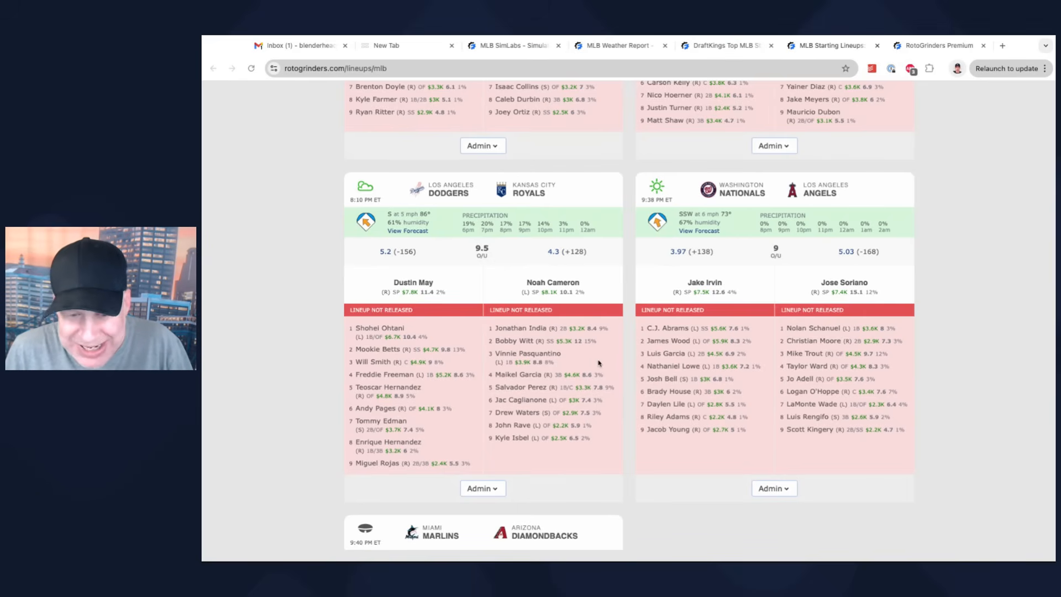
pyautogui.click(508, 48)
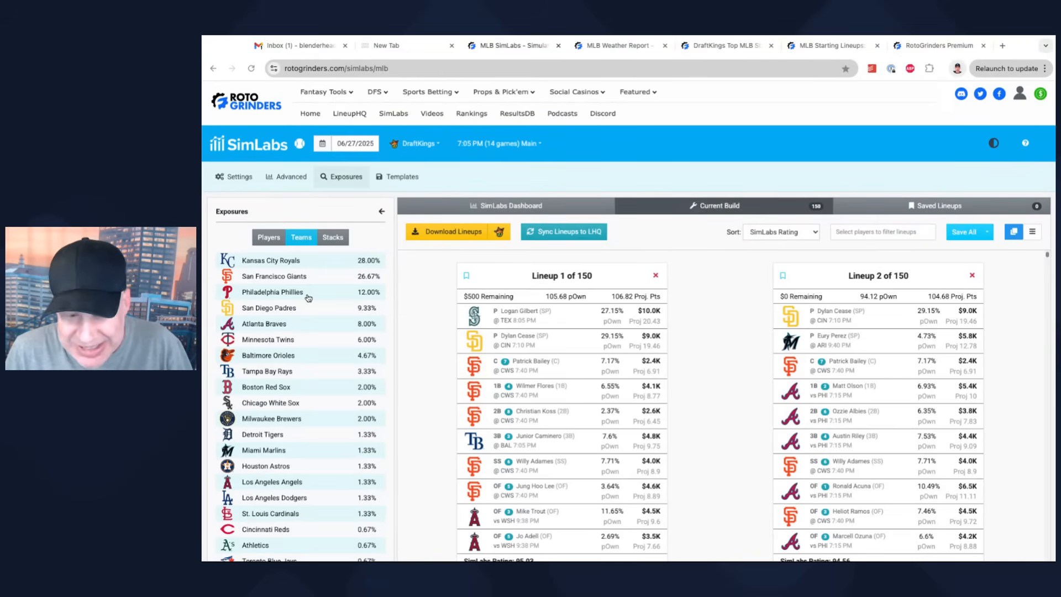
pyautogui.scroll(-1, 329, 317)
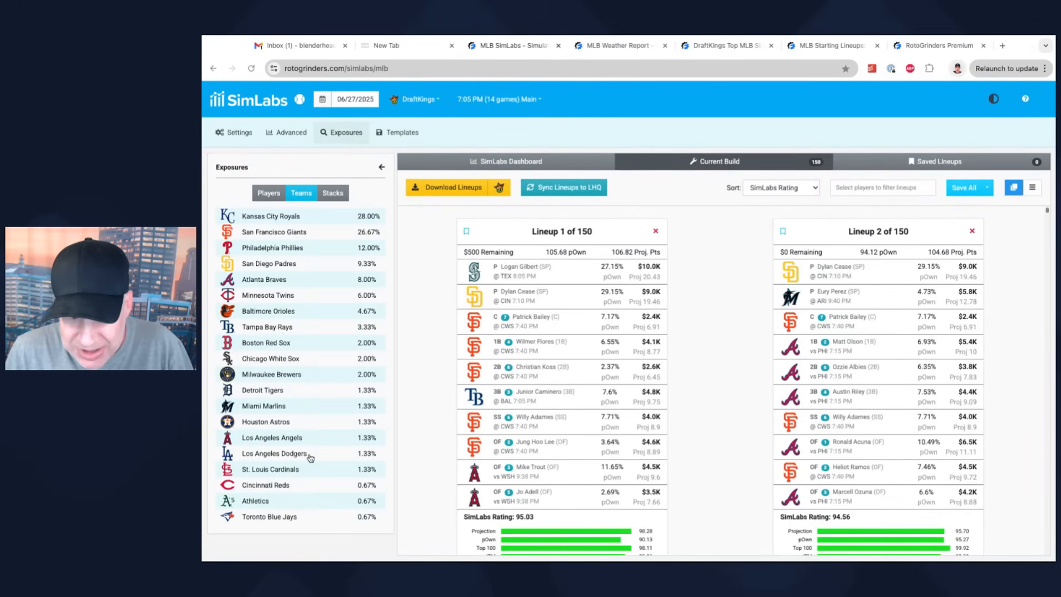
pyautogui.scroll(-1, 295, 449)
pyautogui.scroll(1, 497, 355)
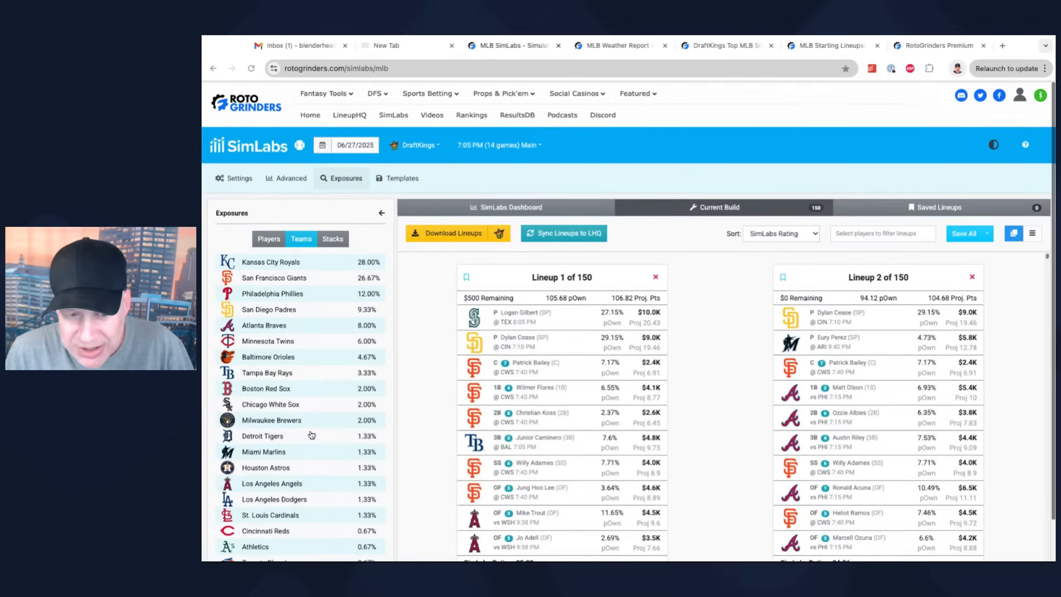
pyautogui.scroll(-2, 707, 326)
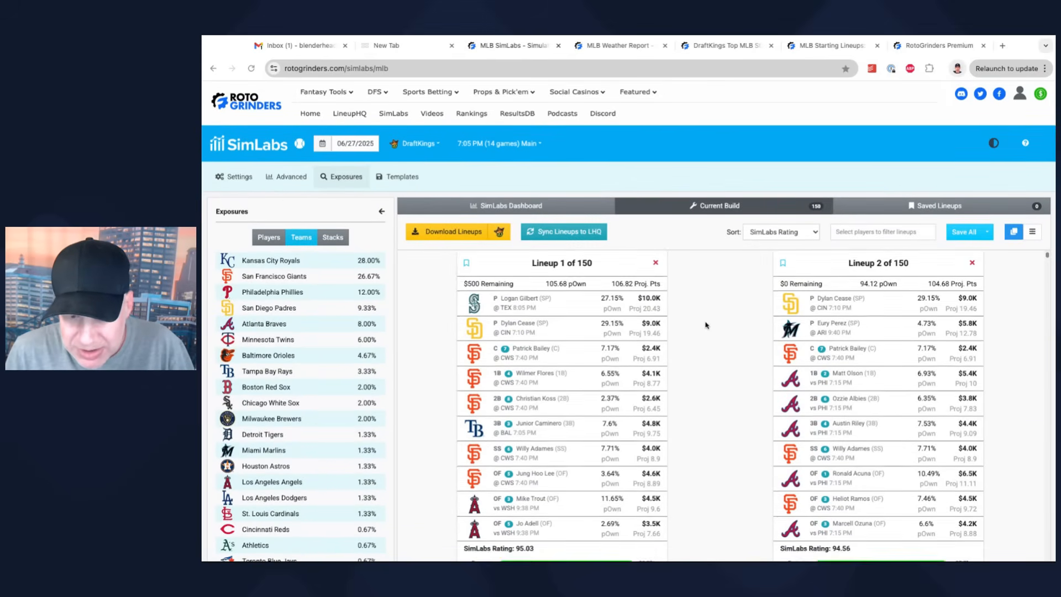
# Examine lineups 1 to 6 of the current build, comparing their pitchers, team stacks, ownership and projected points.
pyautogui.scroll(1, 706, 325)
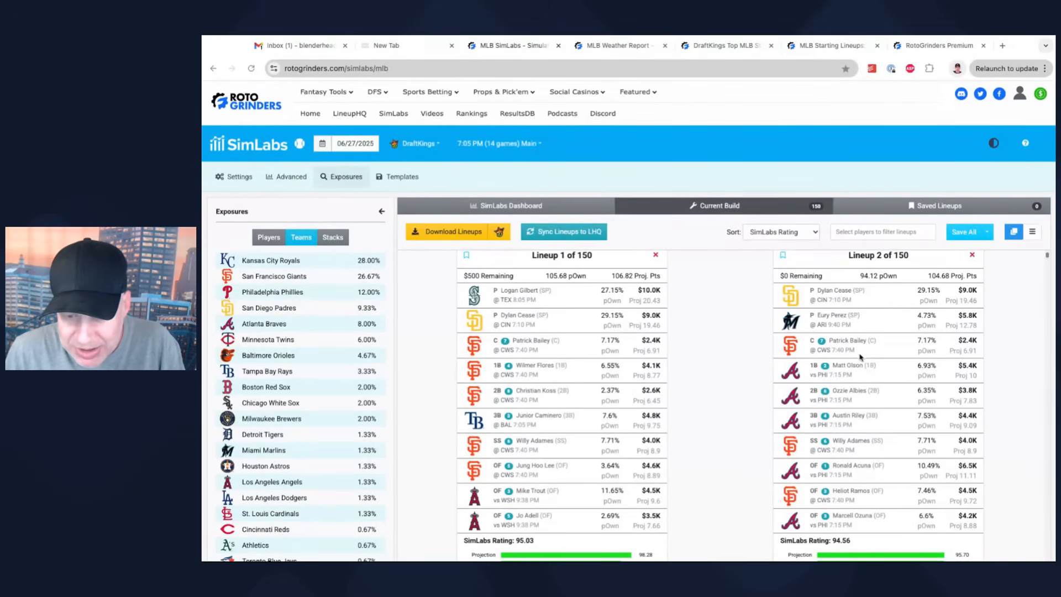
pyautogui.scroll(1, 853, 306)
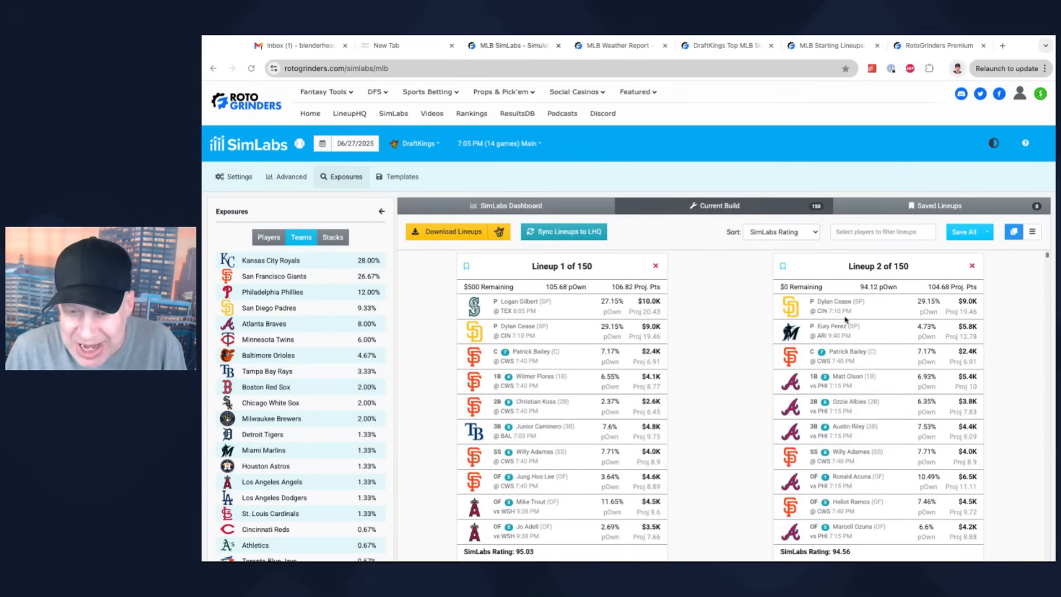
pyautogui.scroll(-7, 716, 328)
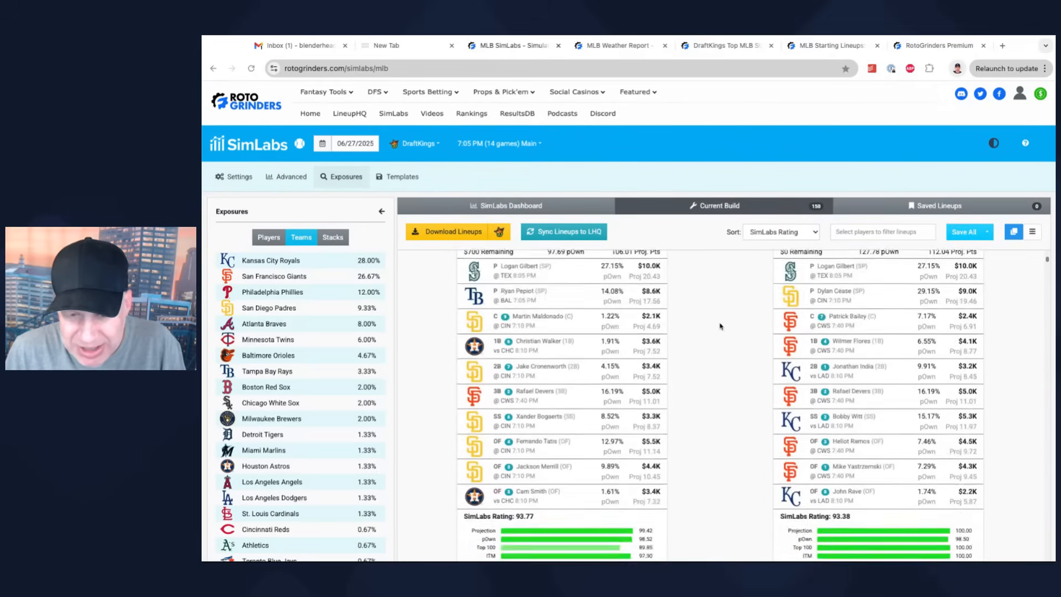
pyautogui.scroll(1, 720, 326)
pyautogui.scroll(1, 720, 406)
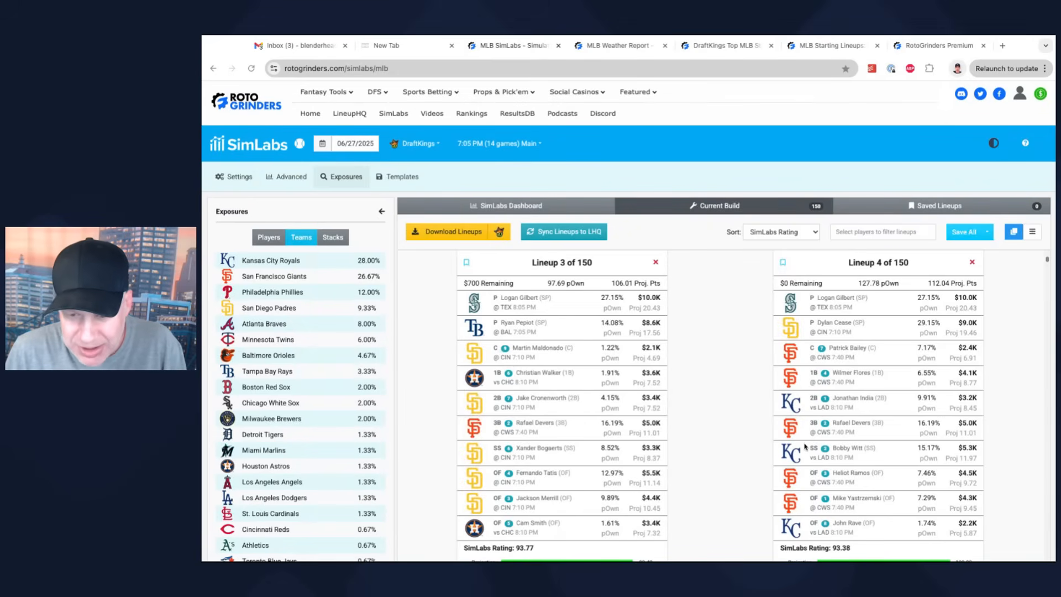
pyautogui.scroll(-1, 800, 362)
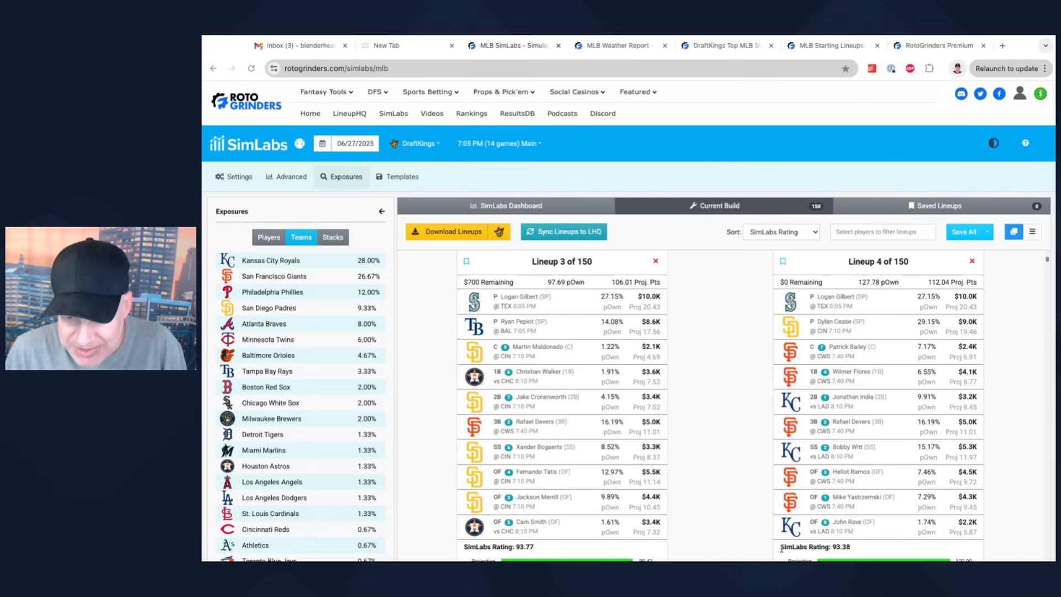
pyautogui.scroll(-1, 853, 440)
pyautogui.scroll(1, 851, 525)
pyautogui.scroll(-1, 854, 537)
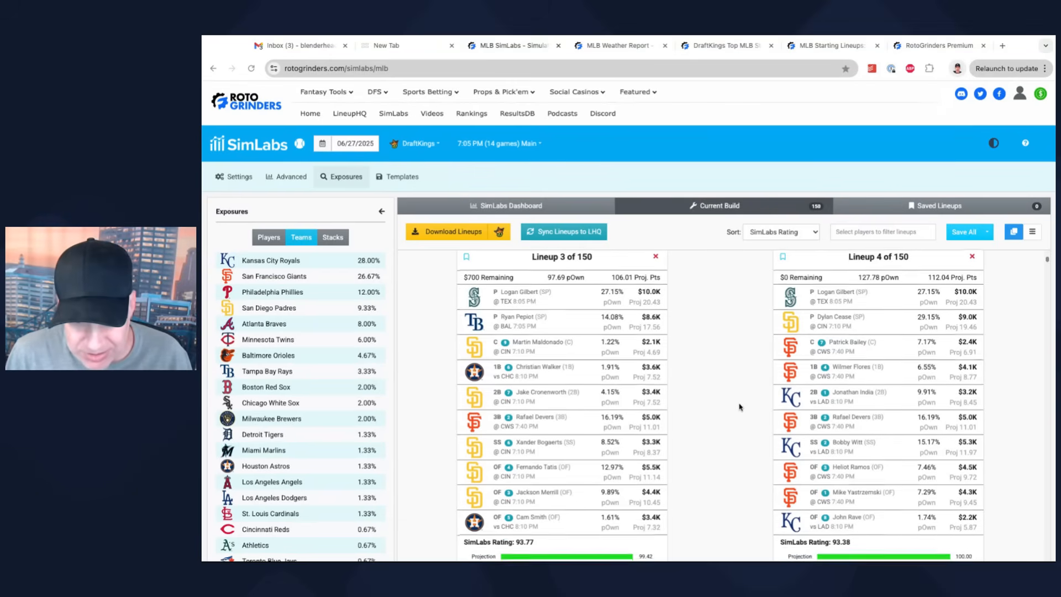
pyautogui.scroll(-4, 739, 407)
pyautogui.scroll(-3, 739, 407)
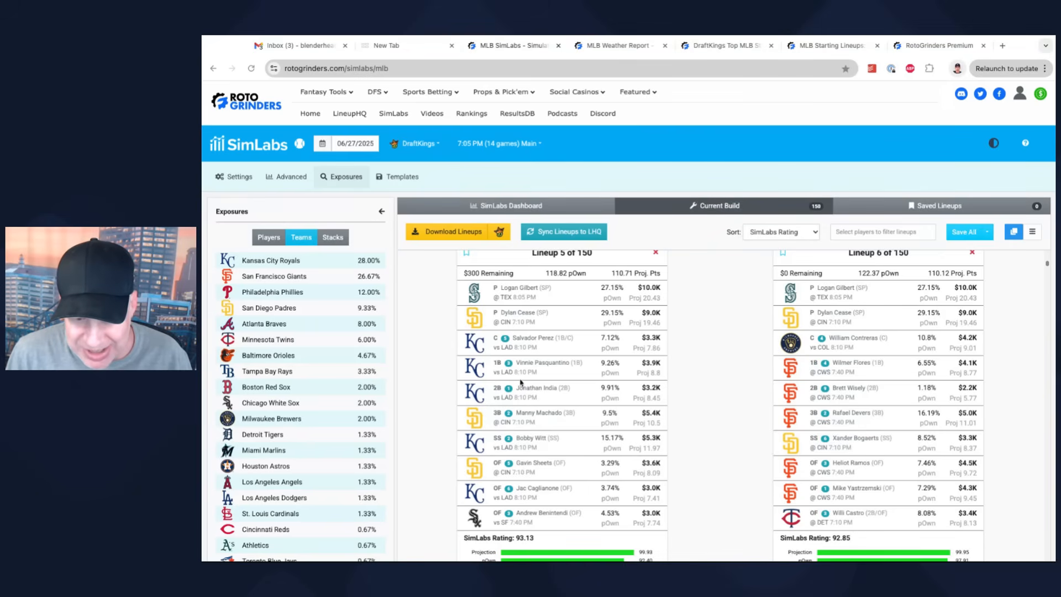
# Recheck the Dodgers at Royals game on the MLB Starting Lineups page and review lineups 7 to 10 in SimLabs.
pyautogui.click(812, 51)
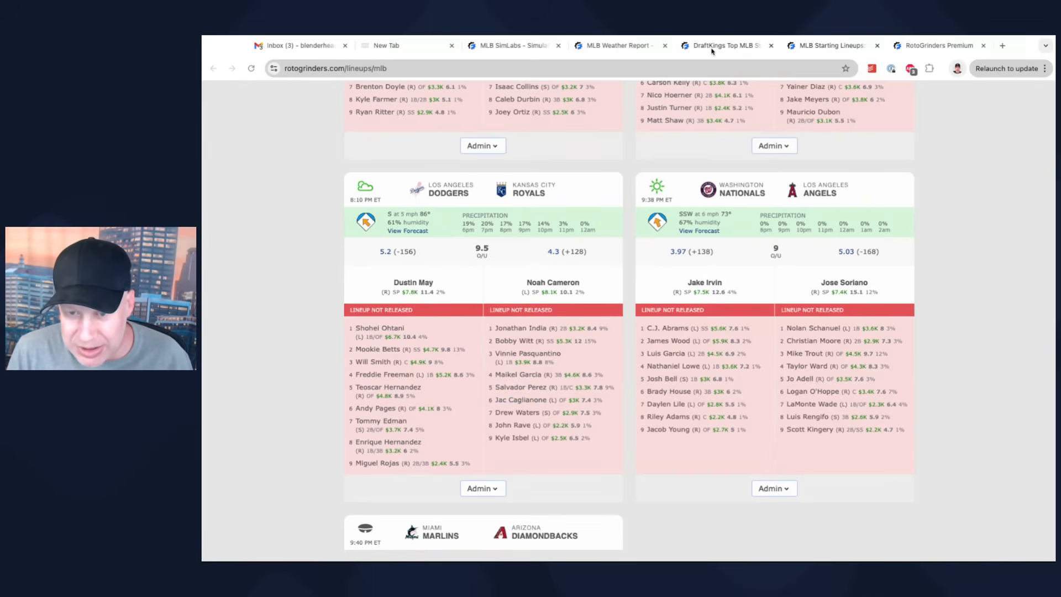
pyautogui.click(544, 46)
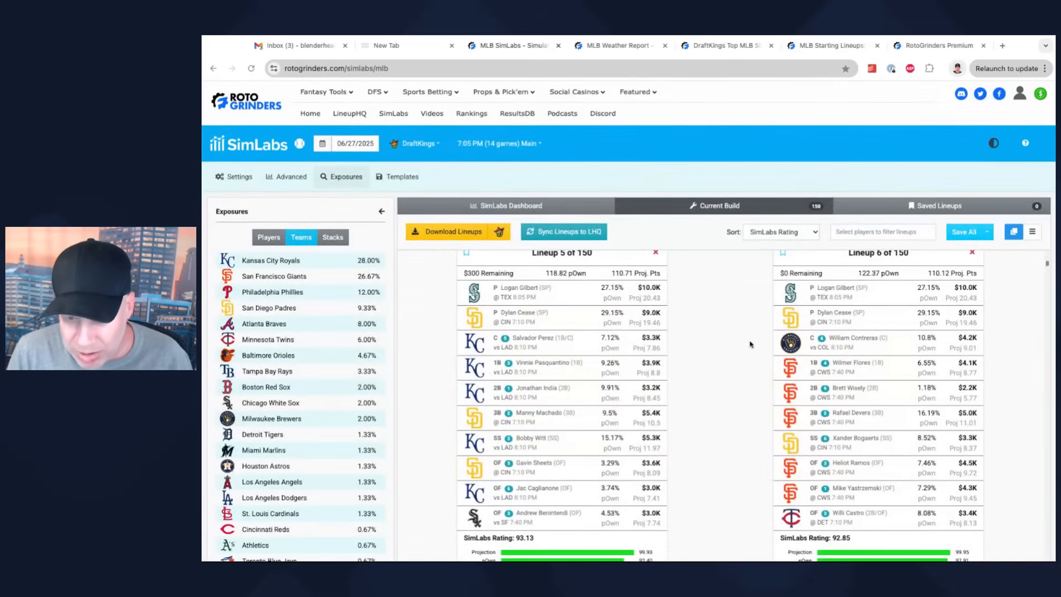
pyautogui.scroll(-3, 750, 344)
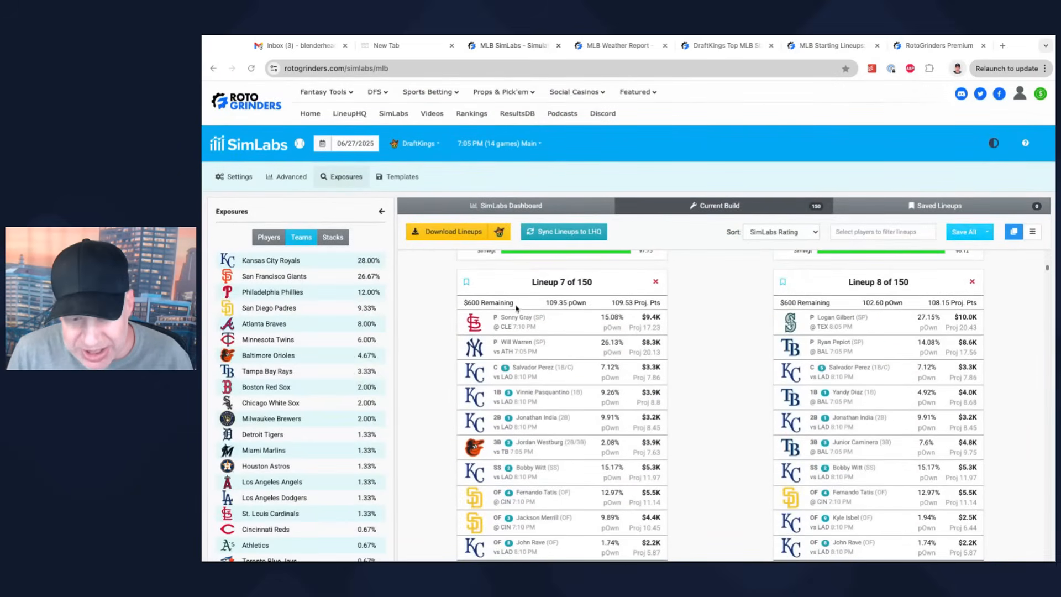
pyautogui.scroll(-1, 541, 328)
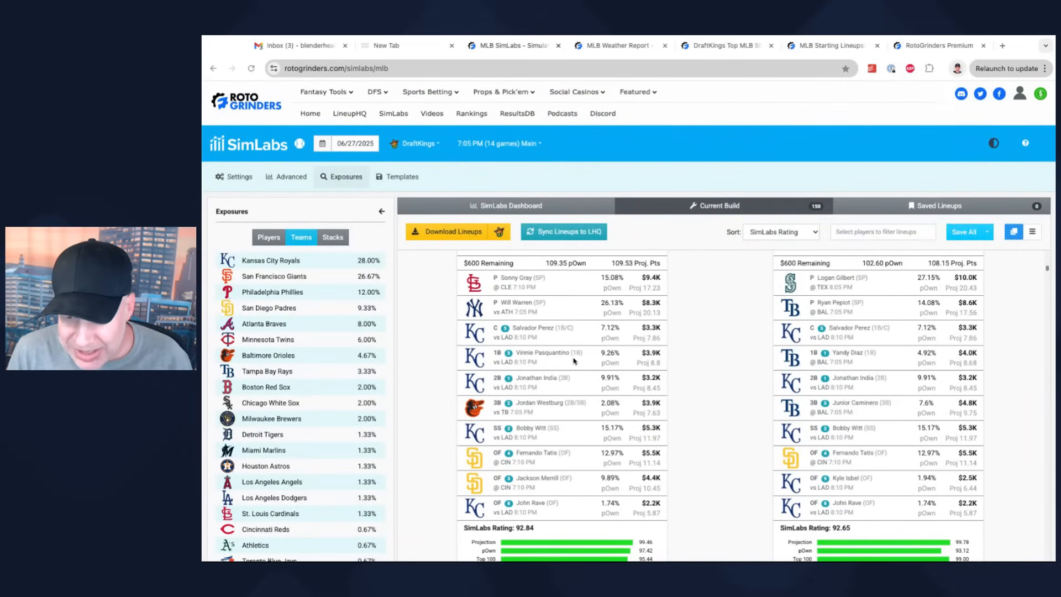
pyautogui.scroll(-5, 781, 319)
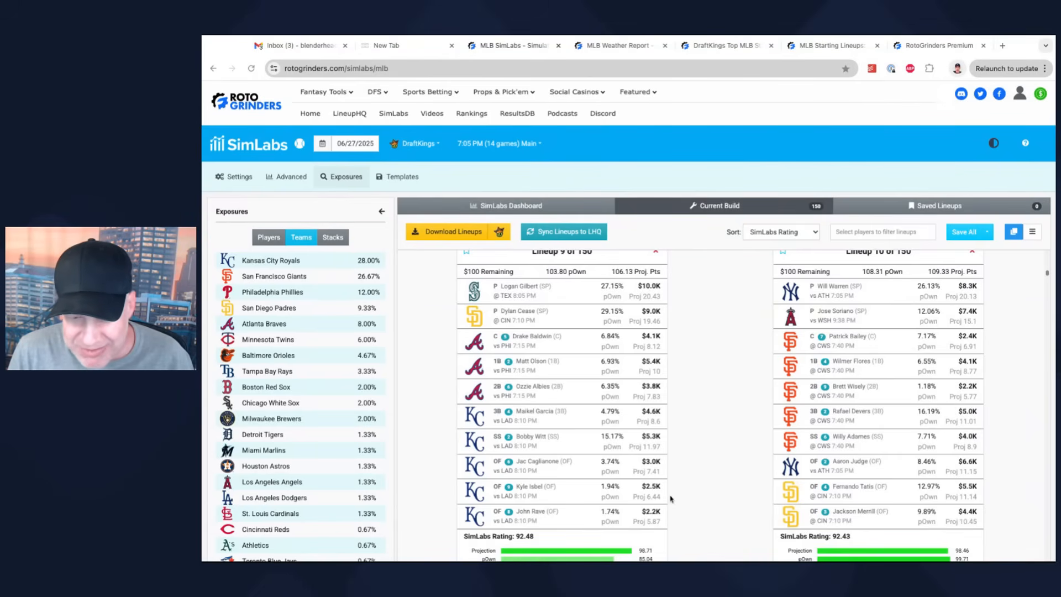
pyautogui.scroll(1, 729, 464)
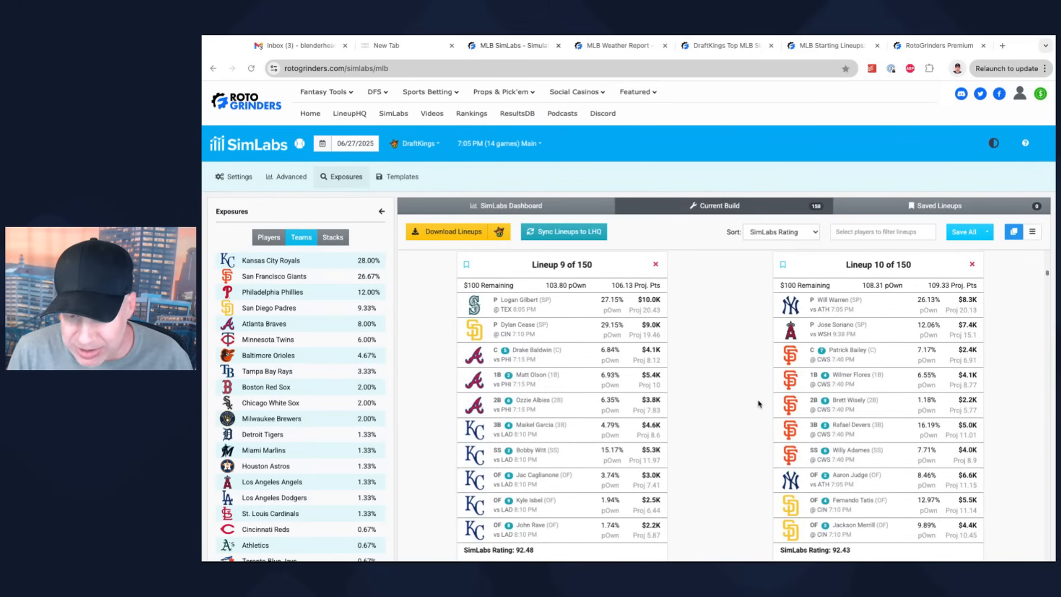
pyautogui.scroll(1, 737, 319)
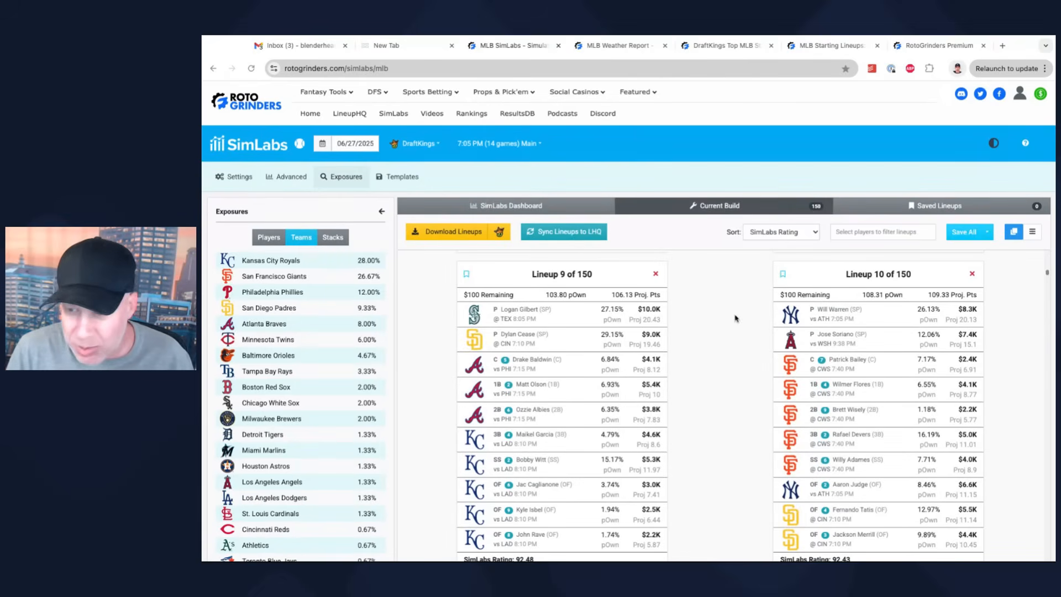
# In the model settings' player filters, lock pitchers Will Warren and Dylan Cease into every lineup.
pyautogui.click(236, 180)
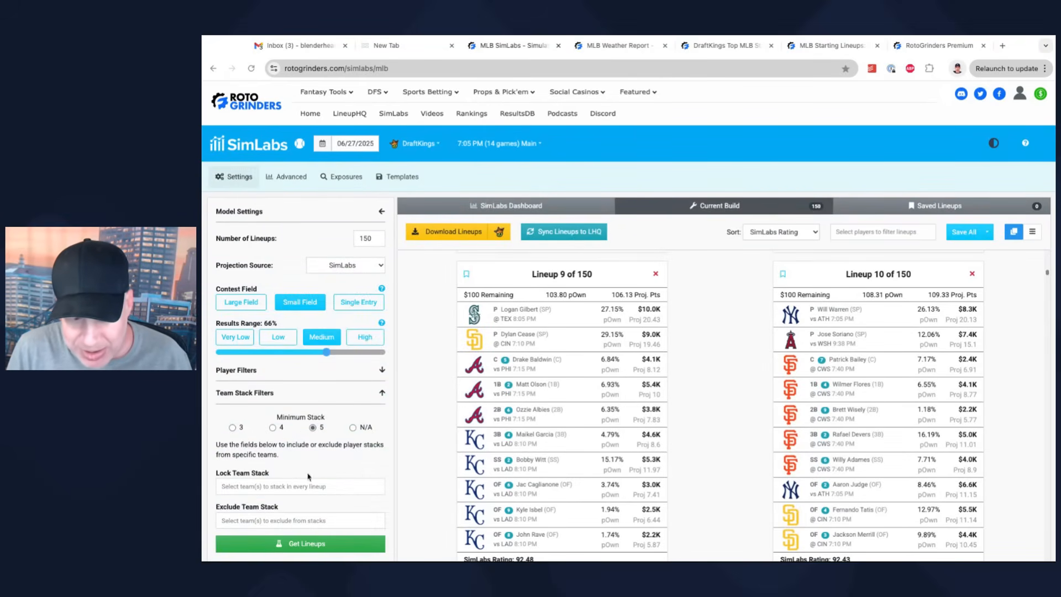
pyautogui.click(275, 375)
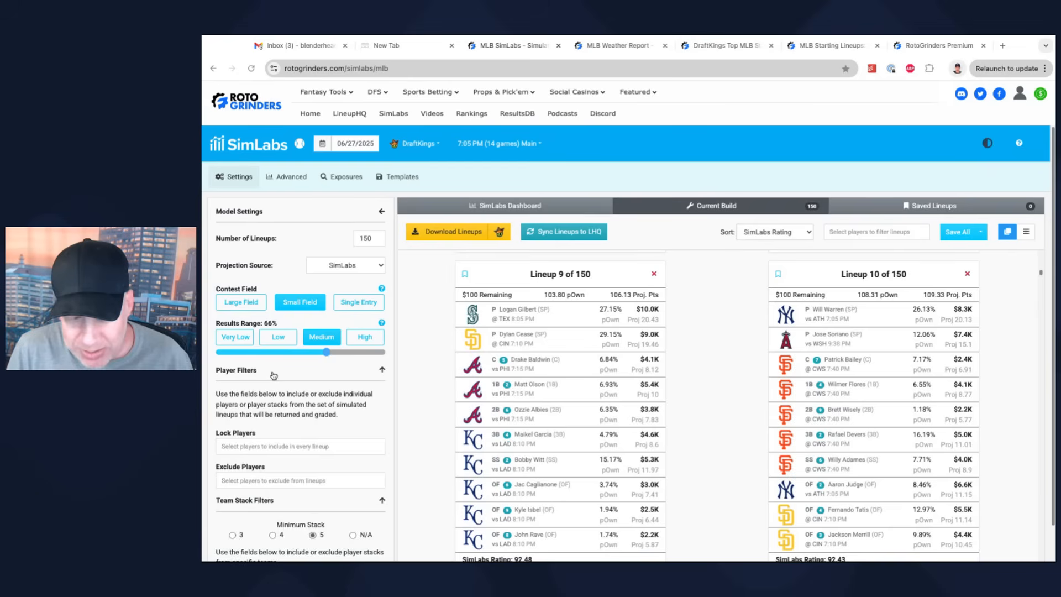
pyautogui.click(291, 448)
pyautogui.write('warreb')
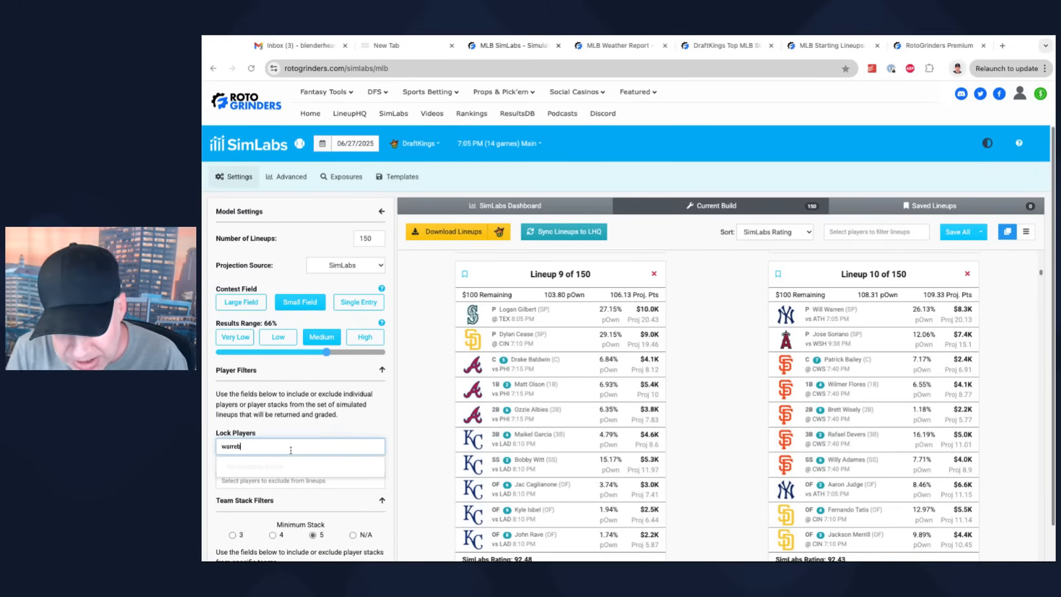
pyautogui.press('BackSpace')
pyautogui.click(297, 466)
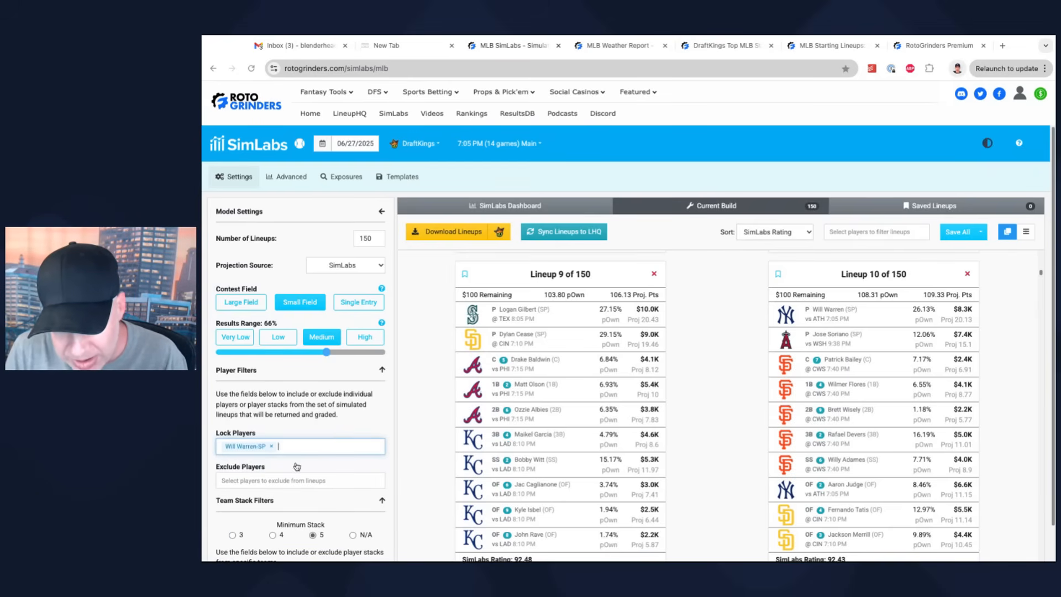
pyautogui.write('cease')
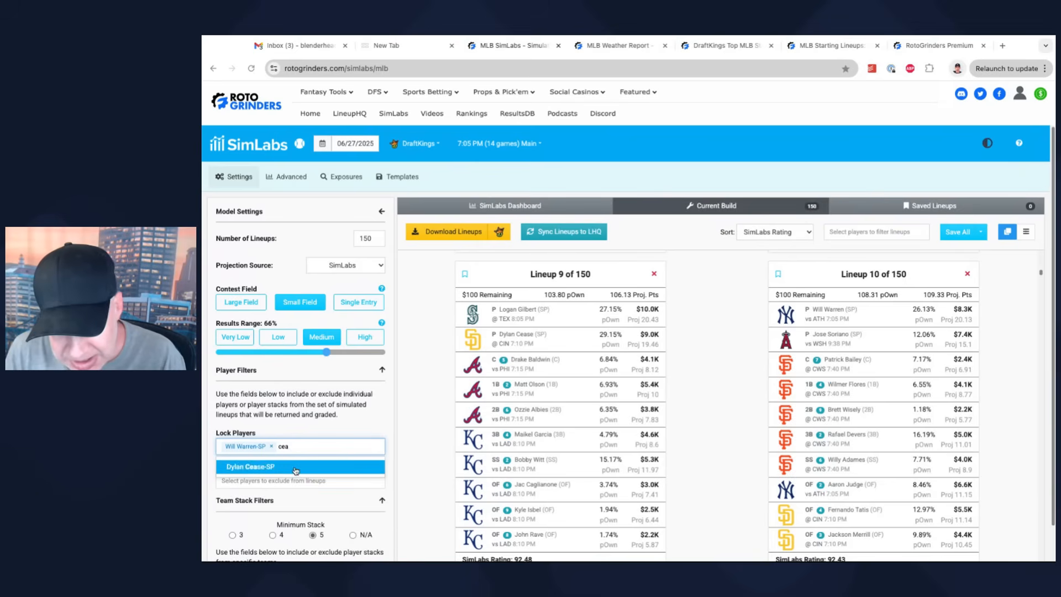
pyautogui.click(300, 467)
# Exclude KC from the team stacks in the team stack filters.
pyautogui.scroll(-3, 316, 371)
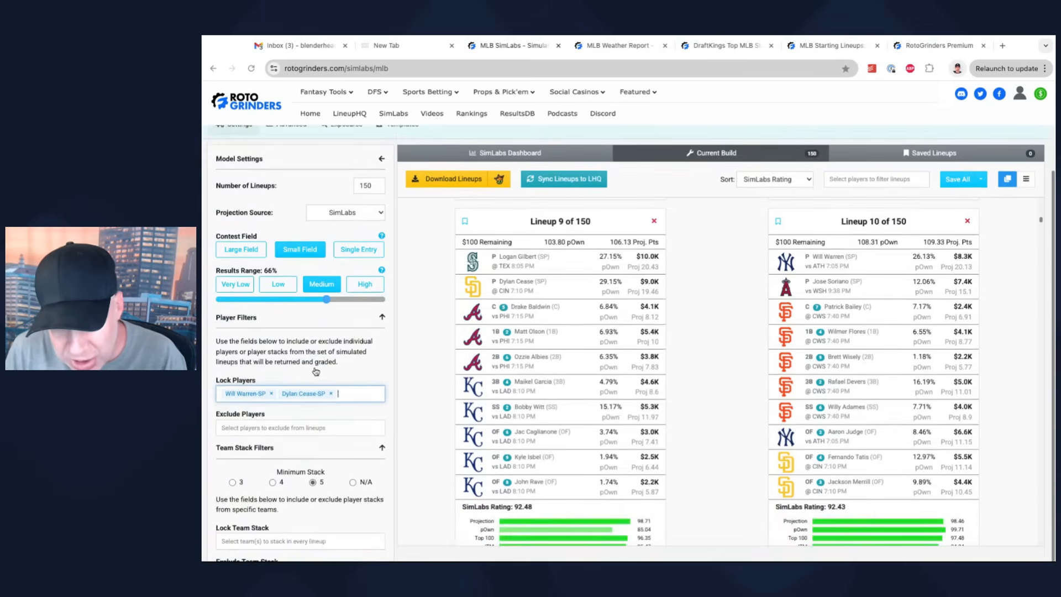
pyautogui.click(265, 535)
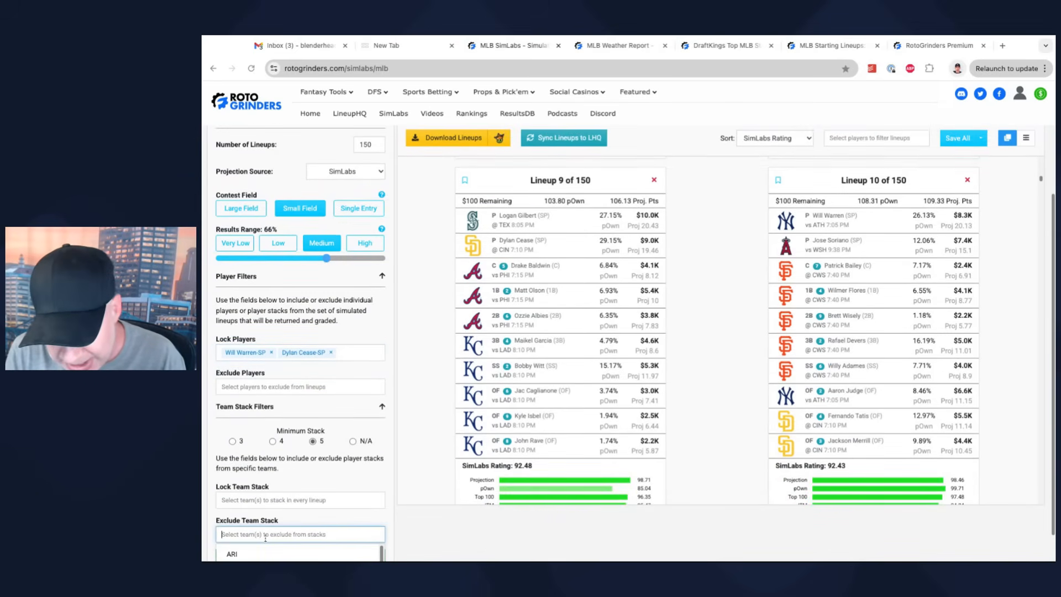
pyautogui.write('kan')
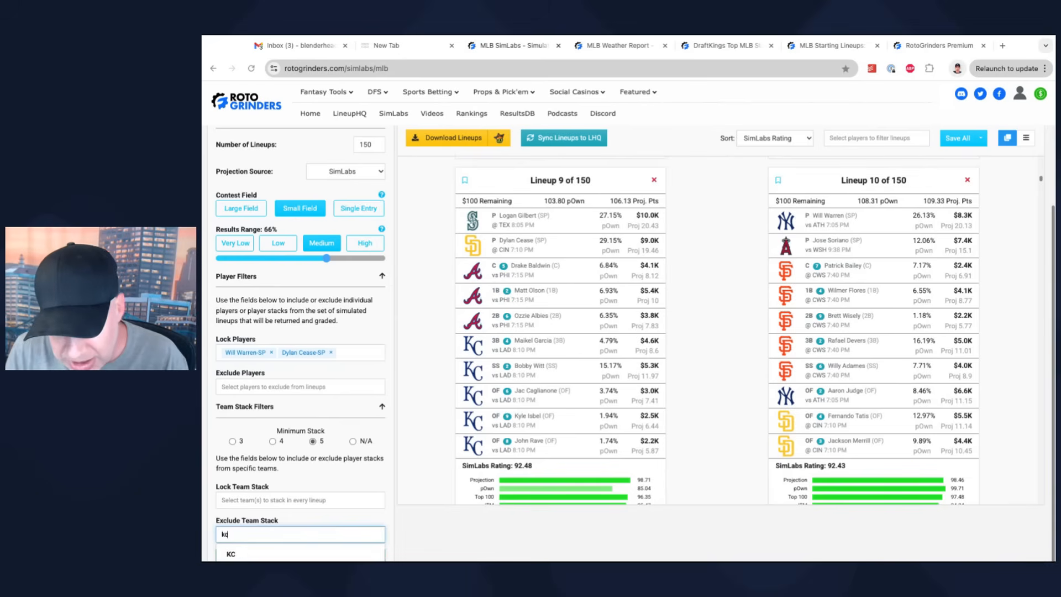
pyautogui.click(266, 555)
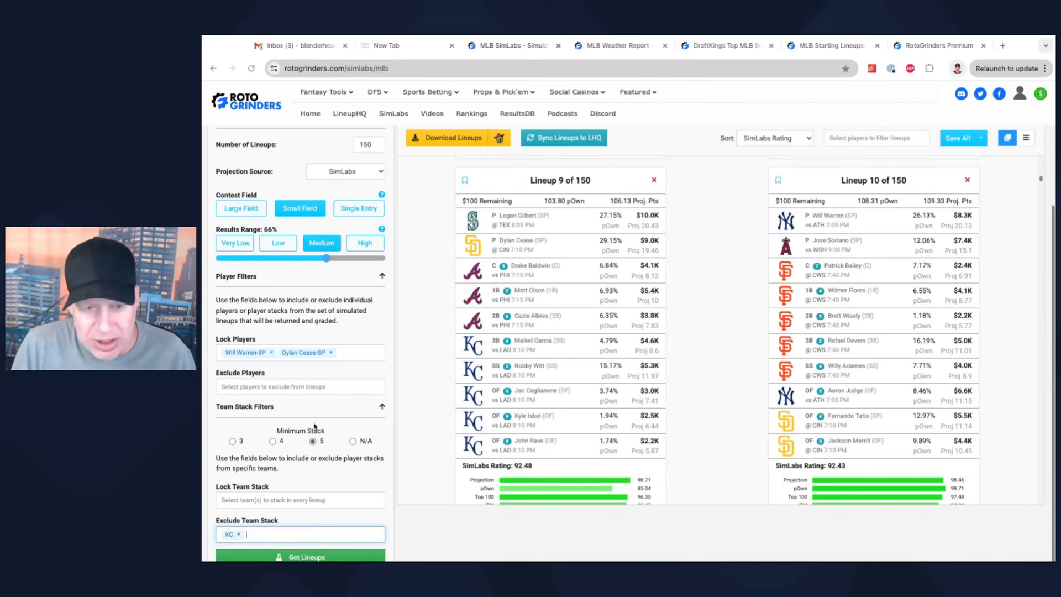
# Set the number of lineups to 20 and generate a new build with the current player and team stack filters.
pyautogui.scroll(1, 357, 390)
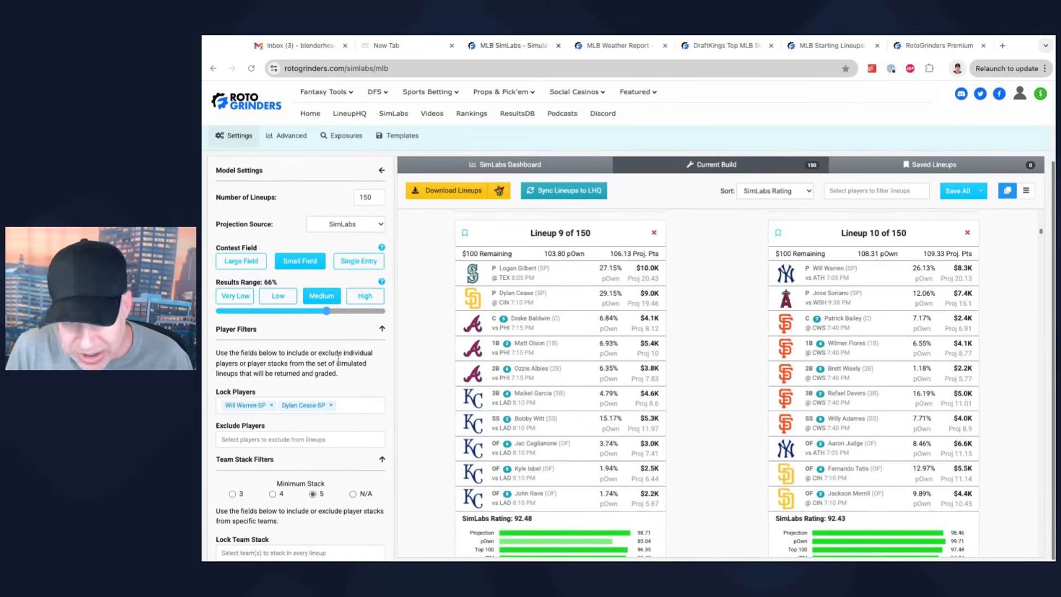
pyautogui.scroll(-1, 338, 360)
pyautogui.scroll(2, 386, 352)
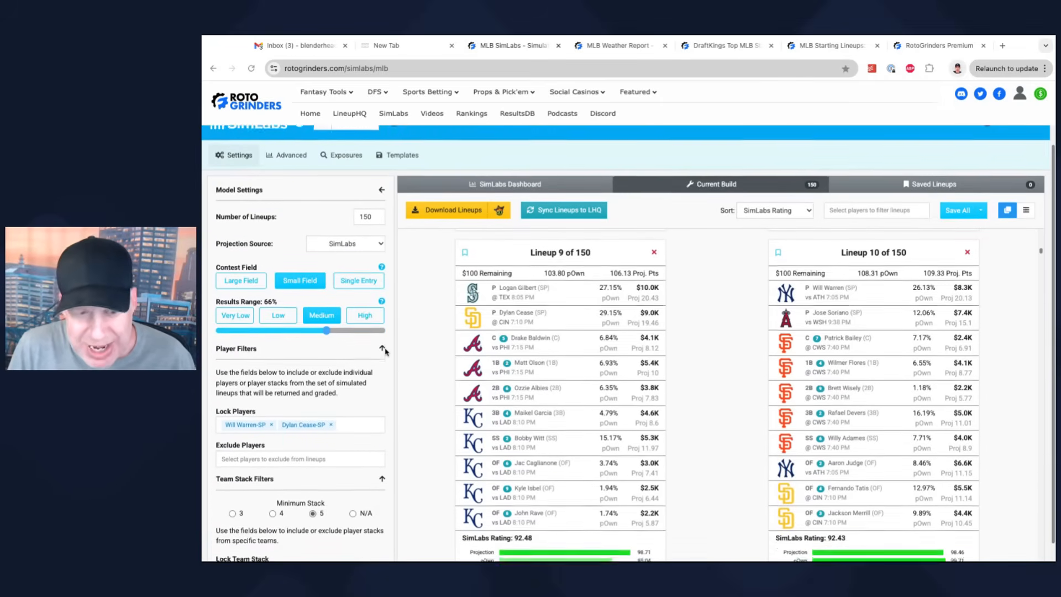
pyautogui.scroll(-2, 417, 343)
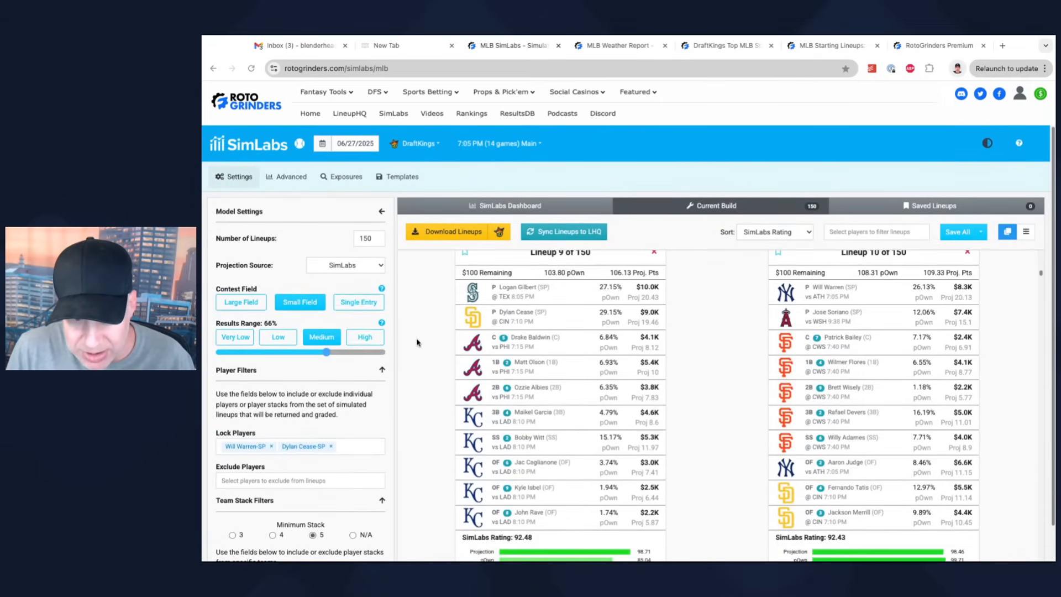
pyautogui.scroll(5, 442, 367)
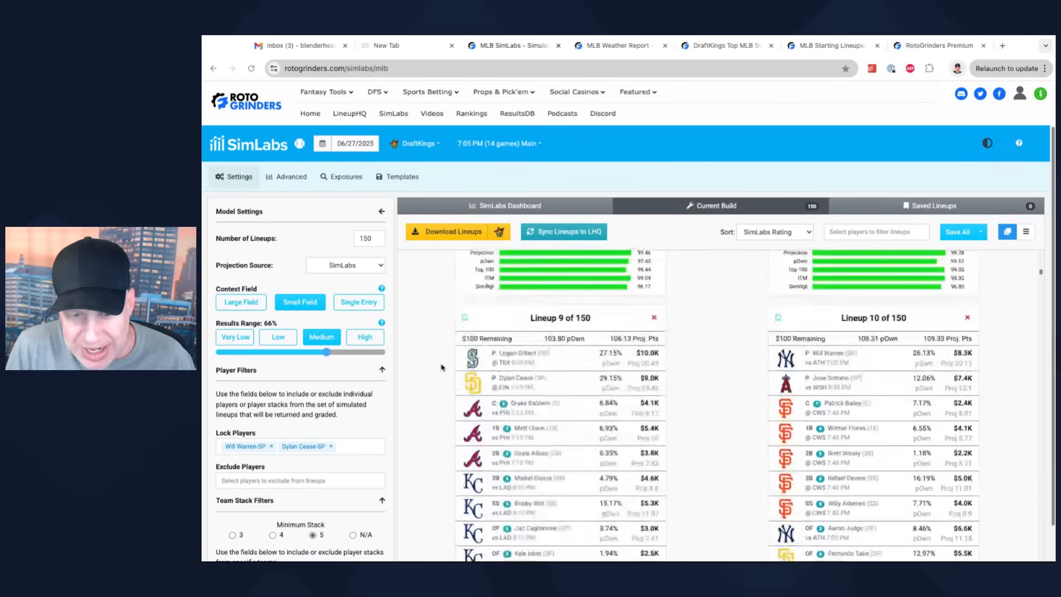
pyautogui.scroll(20, 441, 367)
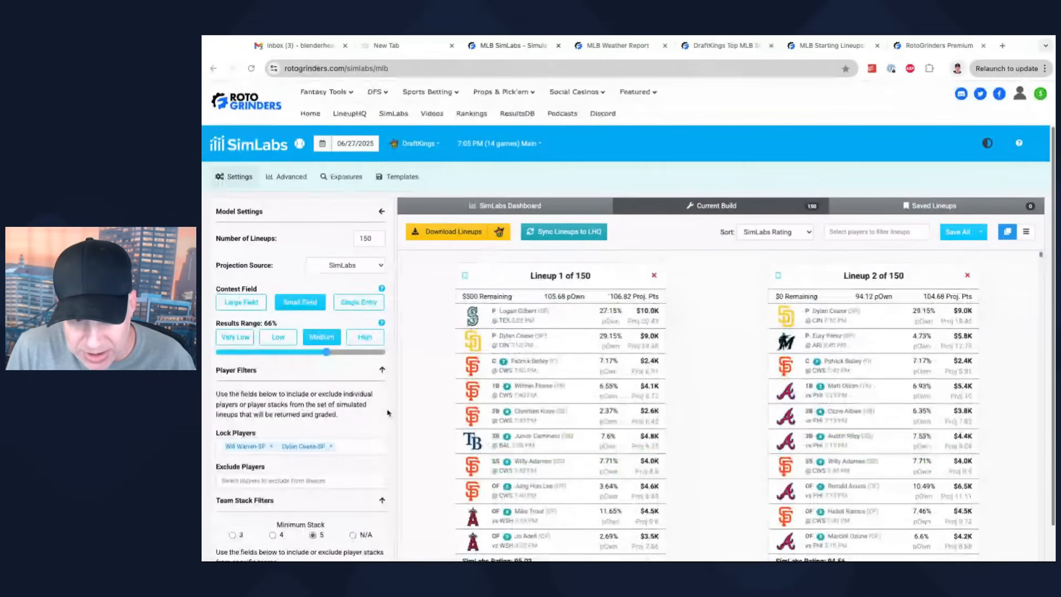
pyautogui.scroll(-1, 379, 405)
pyautogui.scroll(-1, 379, 405)
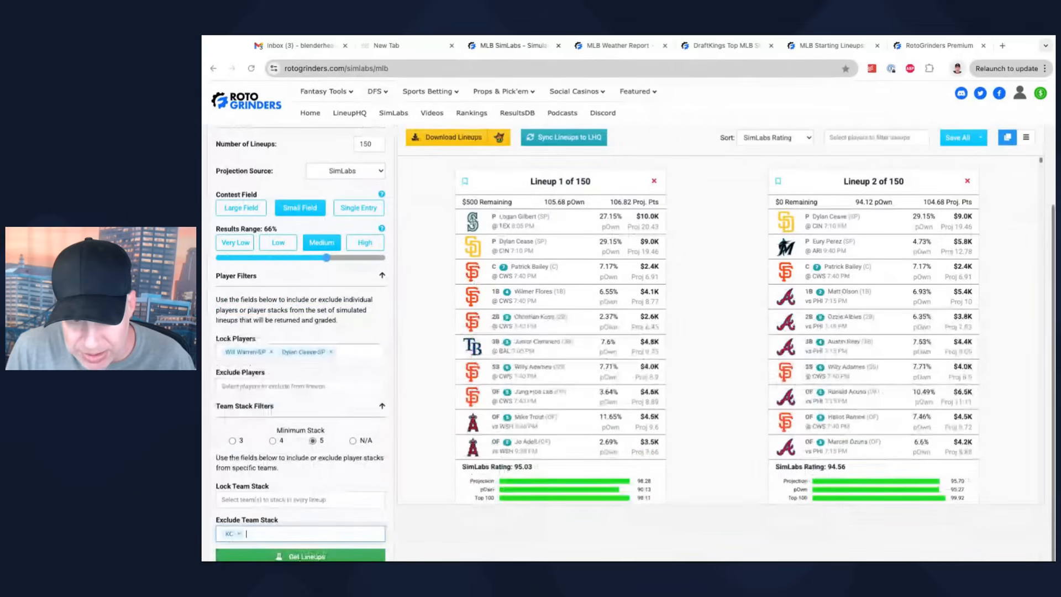
pyautogui.click(369, 145)
pyautogui.write('20')
pyautogui.click(326, 556)
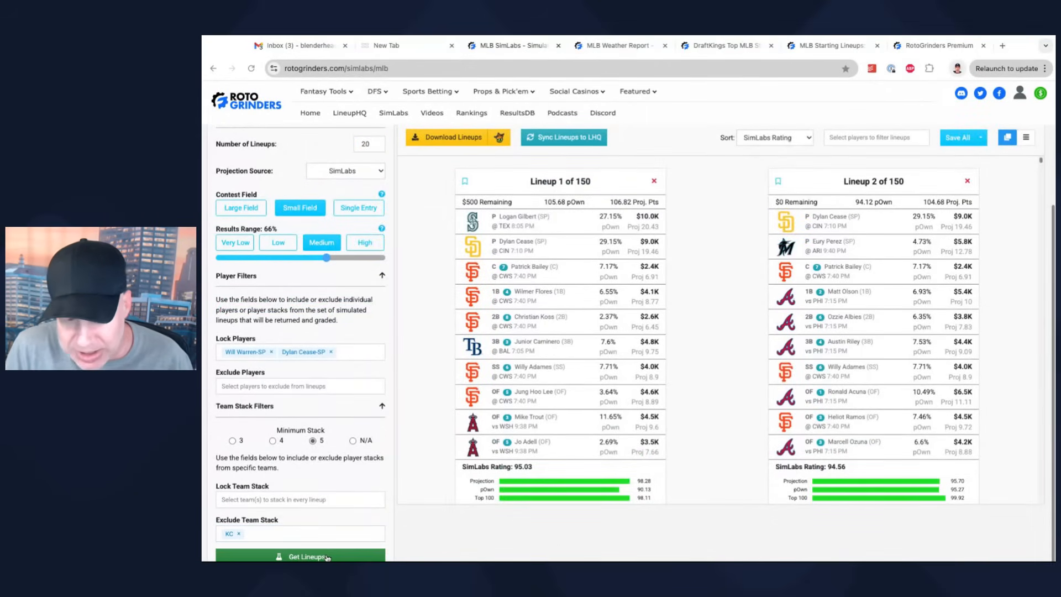
# Generate the 20-lineup small-field build with Will Warren and Dylan Cease locked and KC stacks excluded, and review lineups 1 and 2.
pyautogui.click(327, 557)
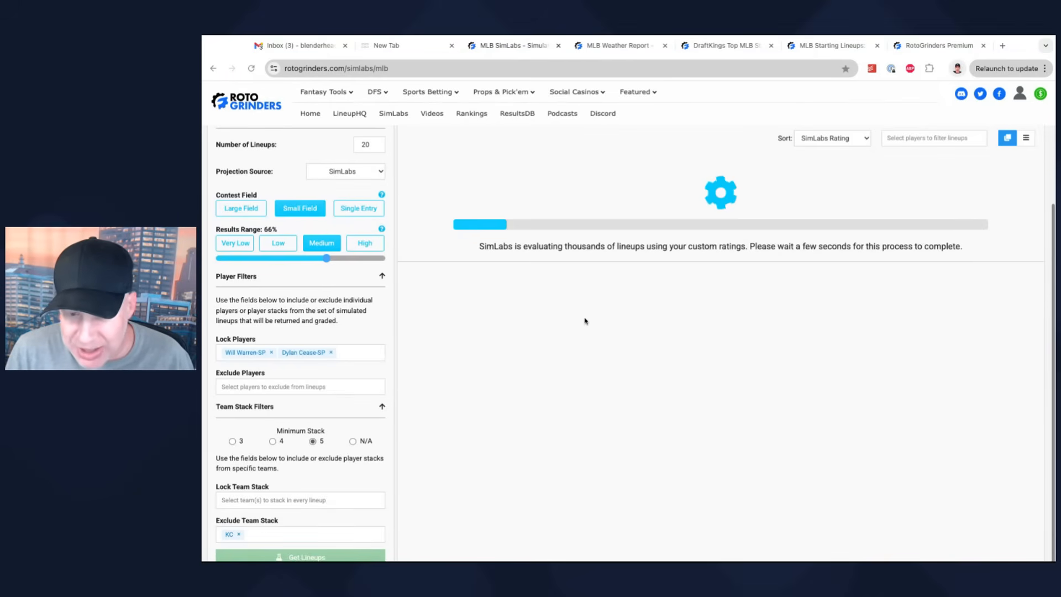
pyautogui.scroll(2, 356, 311)
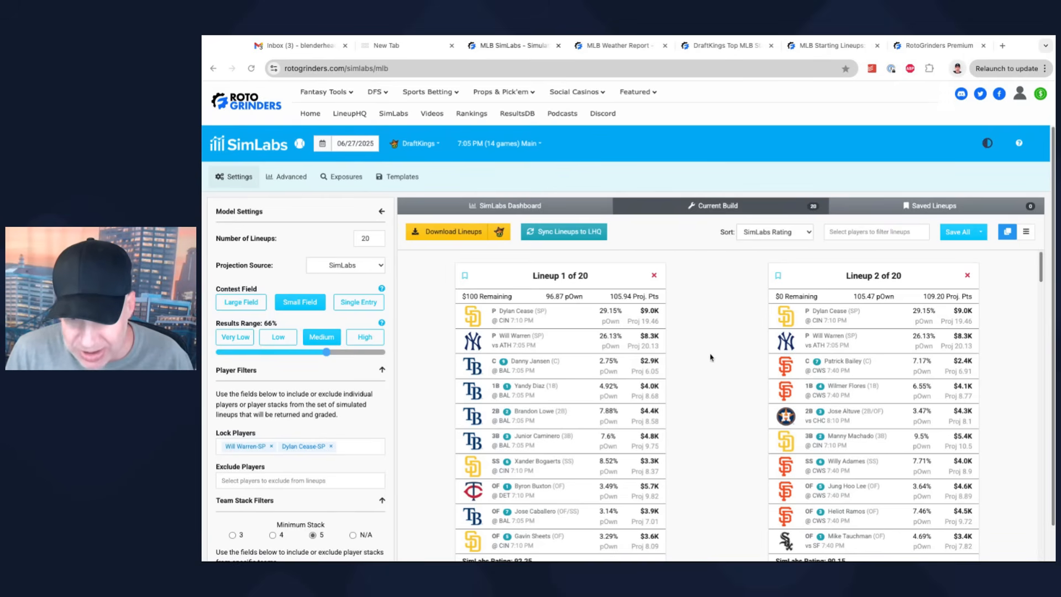
pyautogui.scroll(-2, 720, 349)
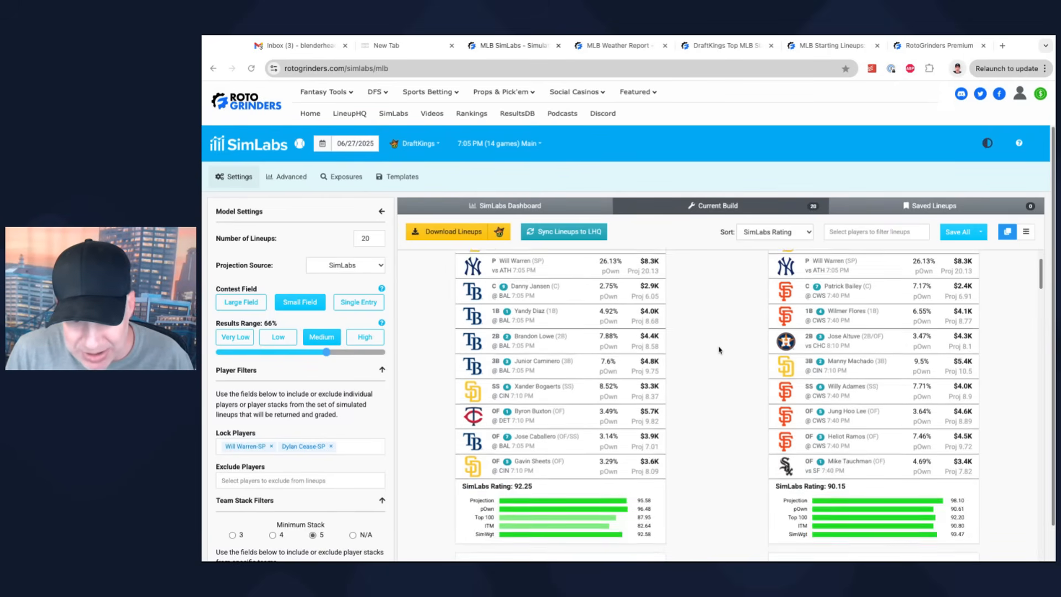
pyautogui.scroll(2, 719, 349)
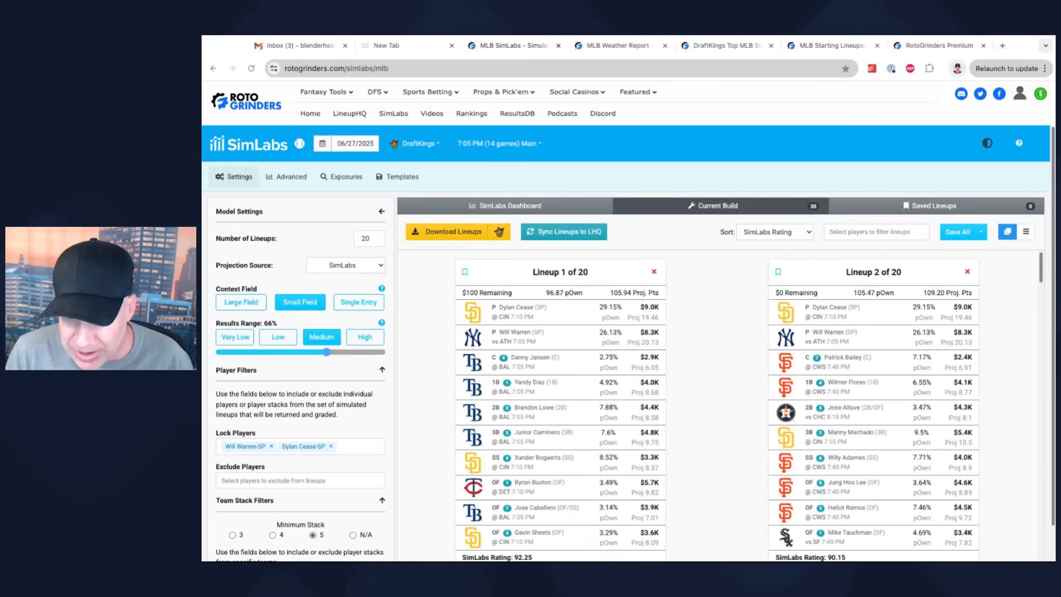
pyautogui.scroll(-1, 735, 381)
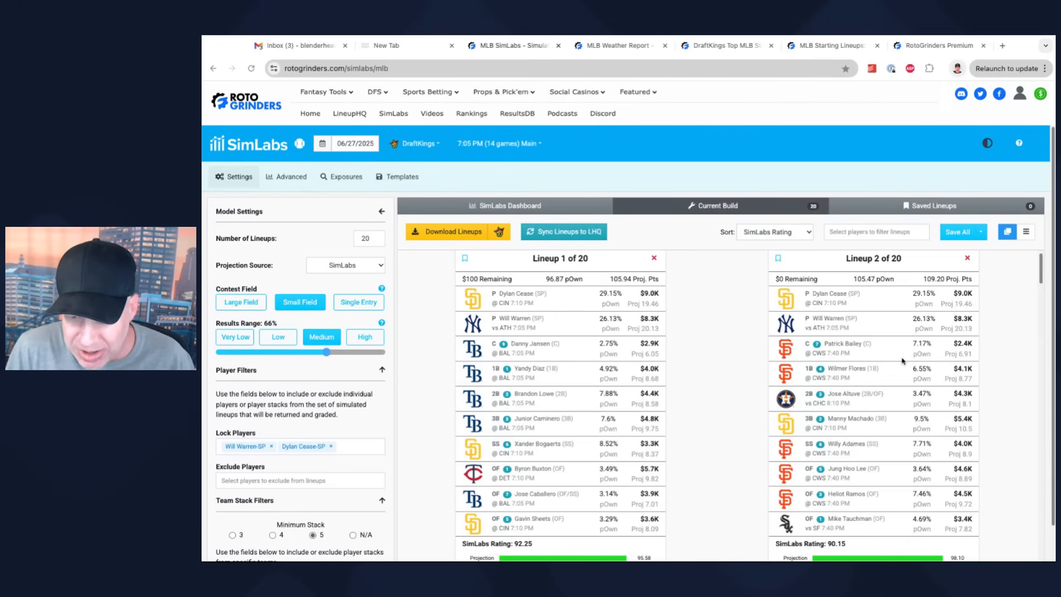
pyautogui.scroll(-1, 840, 306)
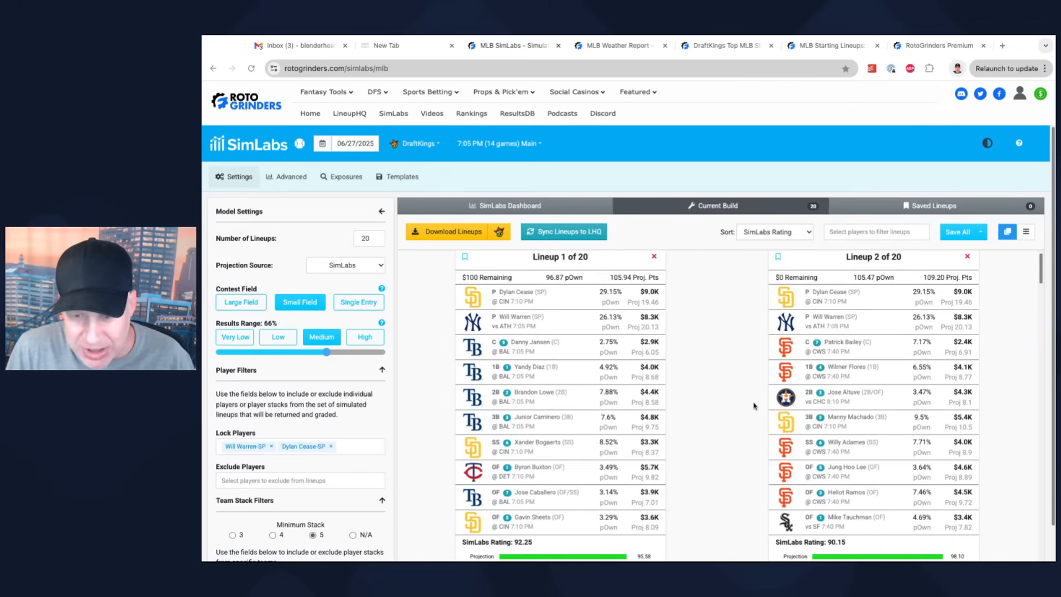
# Review lineups 3 to 10 of the current build, comparing their team stacks and ratings, and return to the first lineups.
pyautogui.scroll(-5, 729, 370)
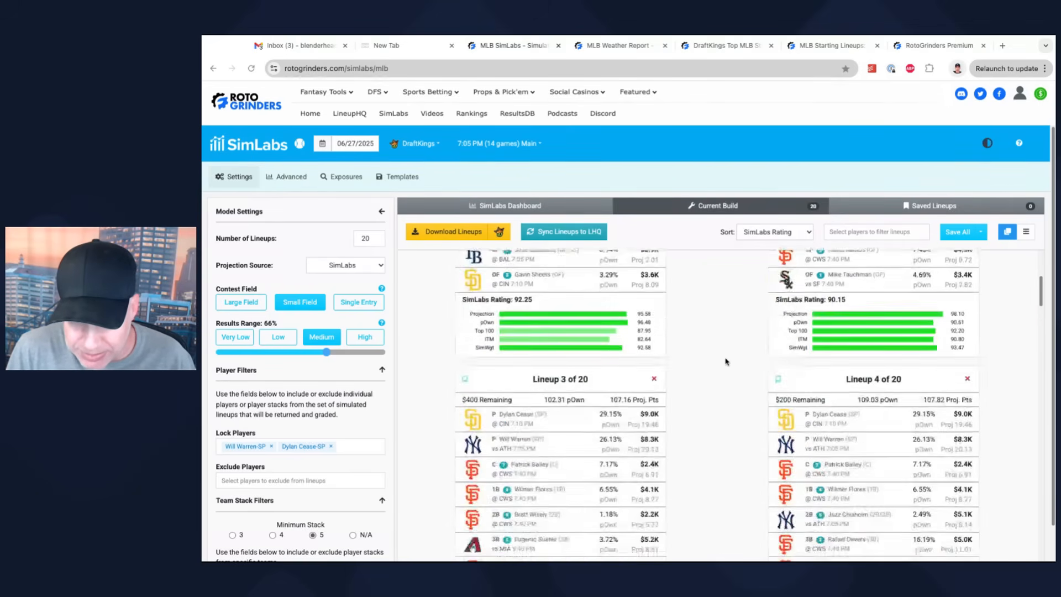
pyautogui.scroll(1, 726, 360)
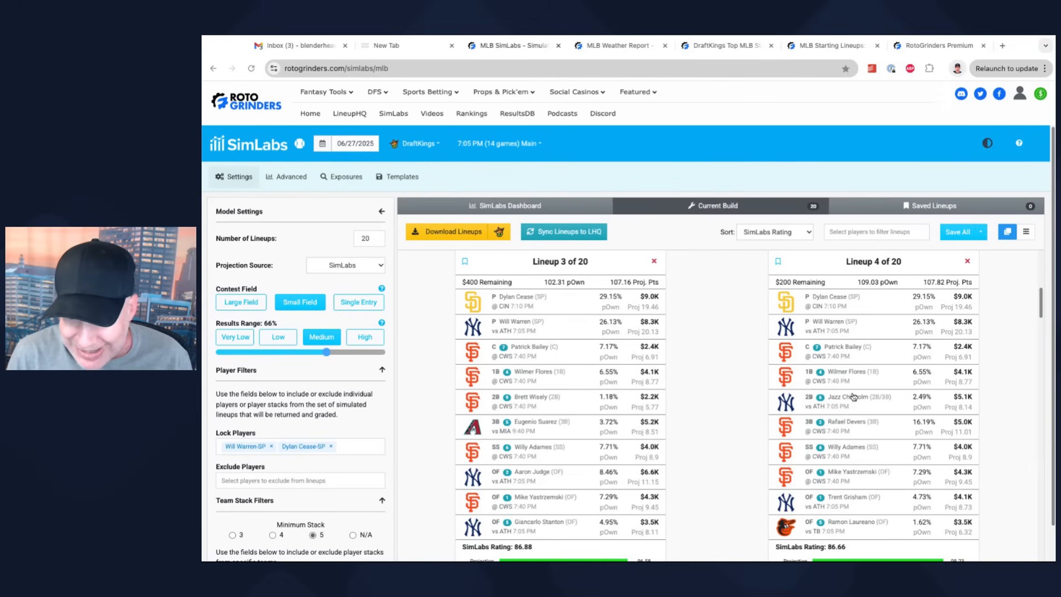
pyautogui.scroll(-1, 870, 296)
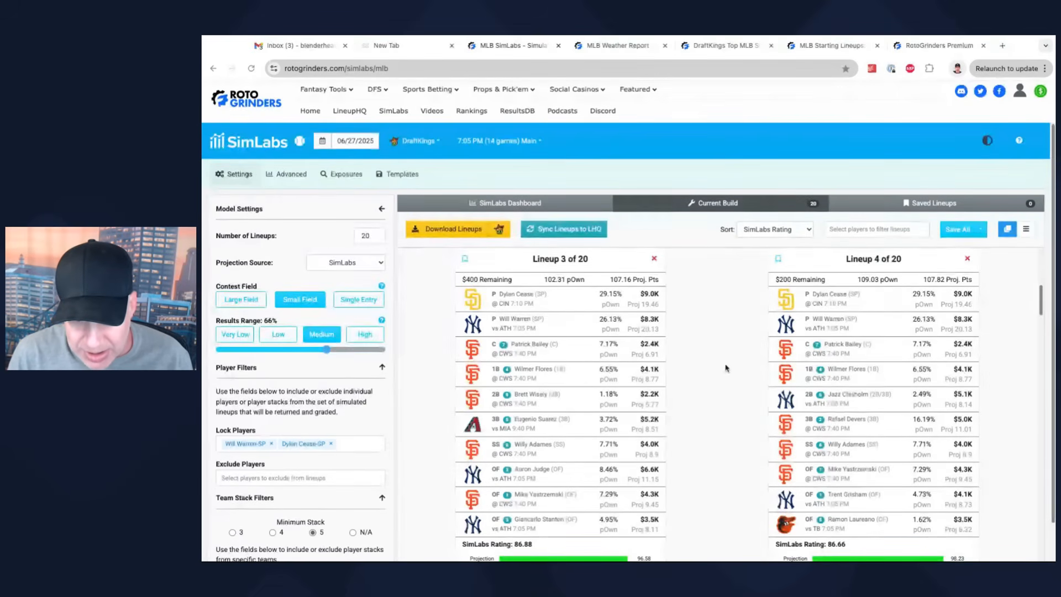
pyautogui.scroll(-5, 725, 368)
pyautogui.scroll(1, 725, 367)
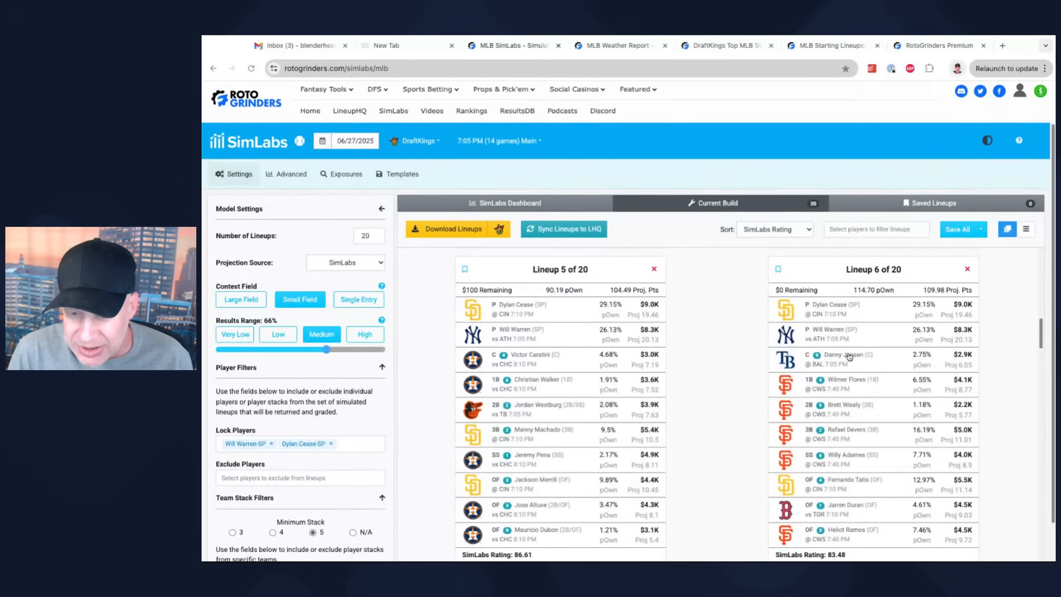
pyautogui.scroll(-1, 894, 322)
pyautogui.scroll(-6, 893, 322)
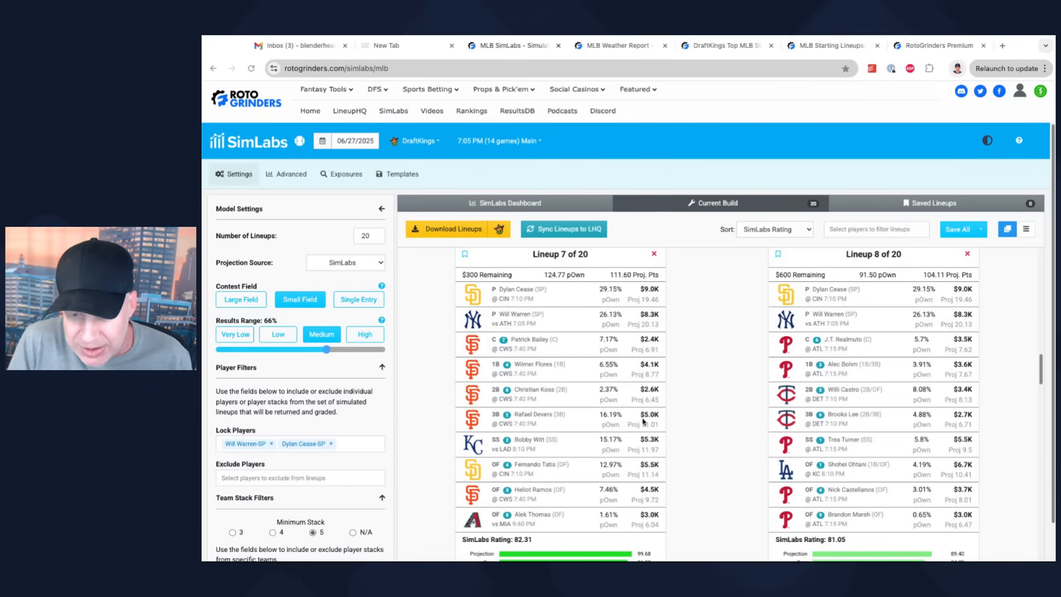
pyautogui.scroll(-5, 736, 358)
pyautogui.scroll(-1, 735, 358)
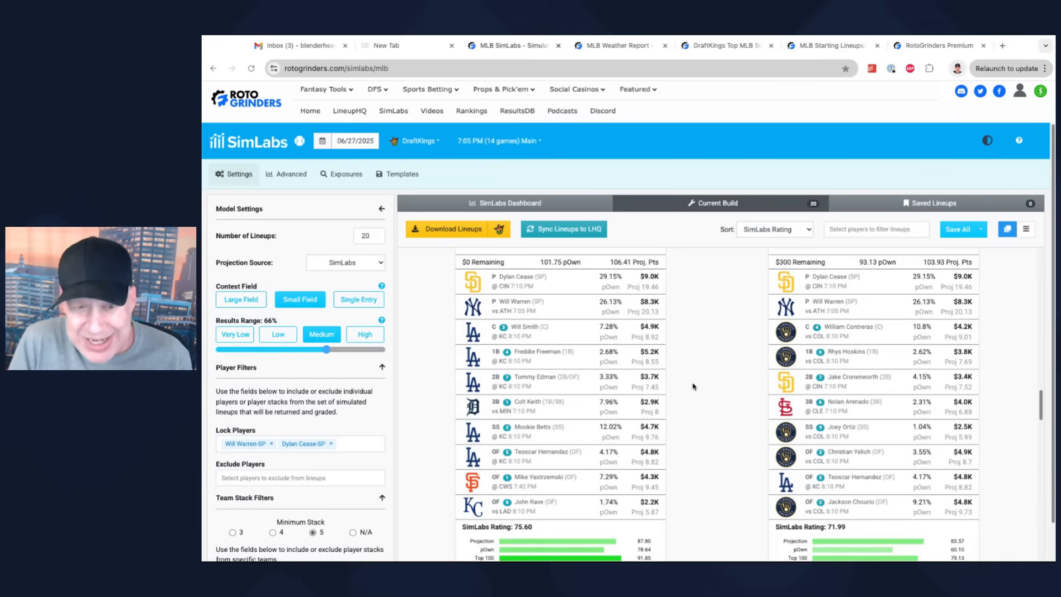
pyautogui.scroll(4, 693, 385)
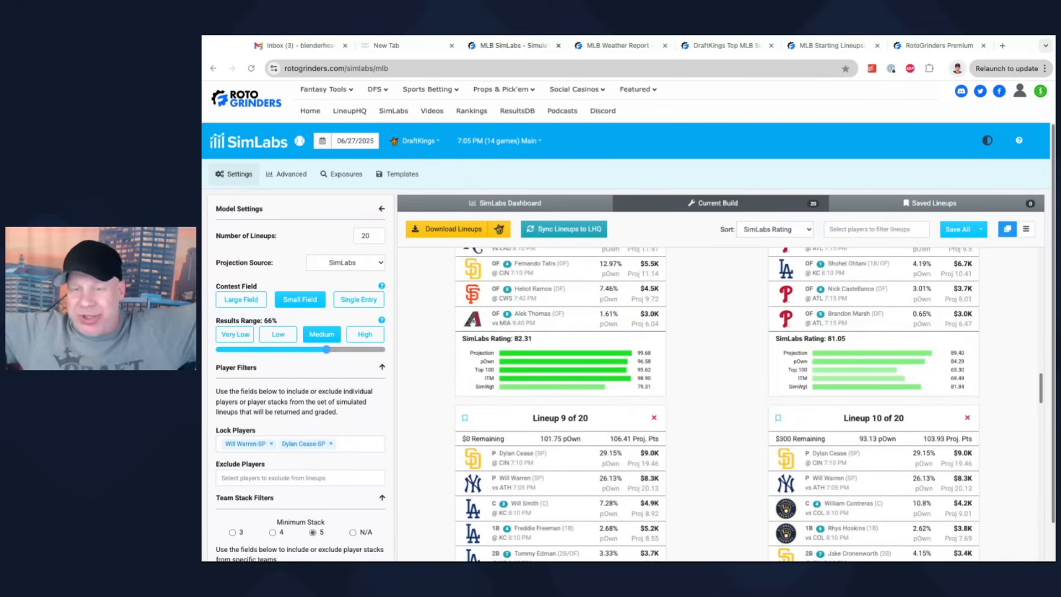
pyautogui.scroll(15, 718, 403)
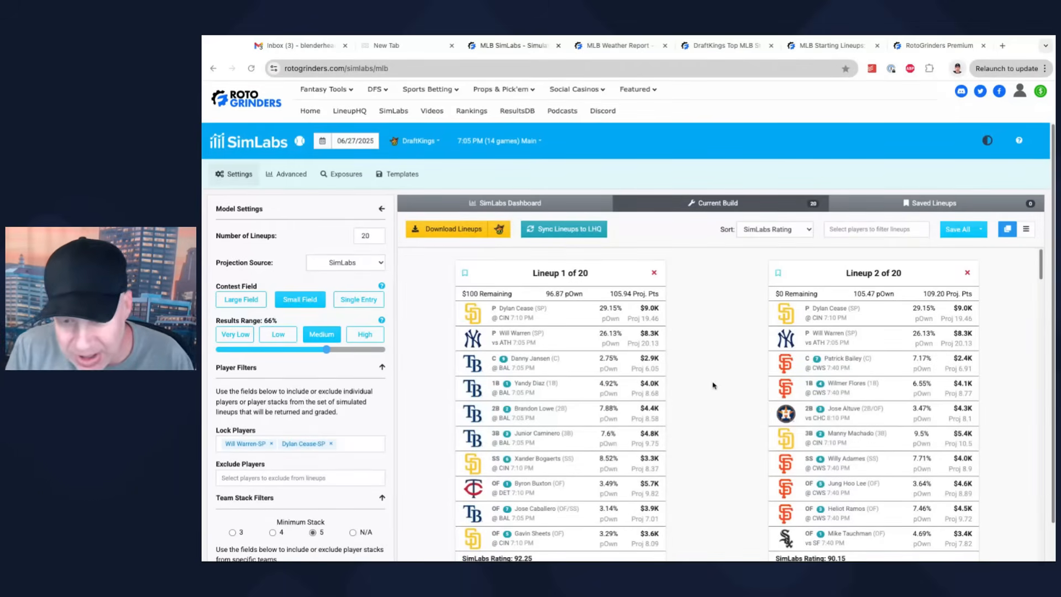
pyautogui.scroll(1, 715, 385)
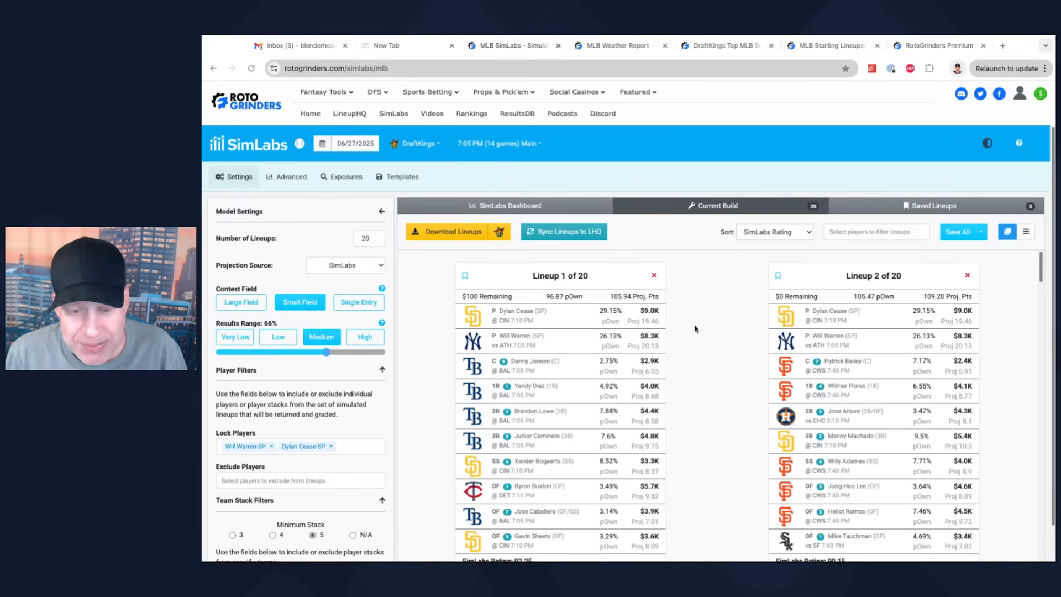
# View the monthly plans on the RotoGrinders Premium page and recheck the game forecasts in the MLB Weather Report.
pyautogui.click(937, 46)
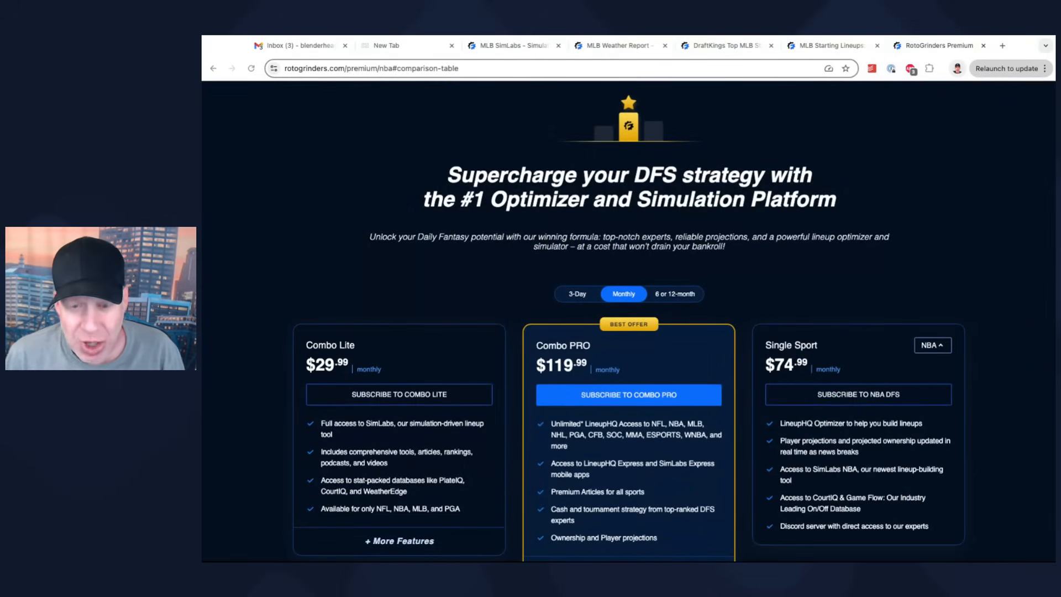
pyautogui.scroll(-1, 628, 320)
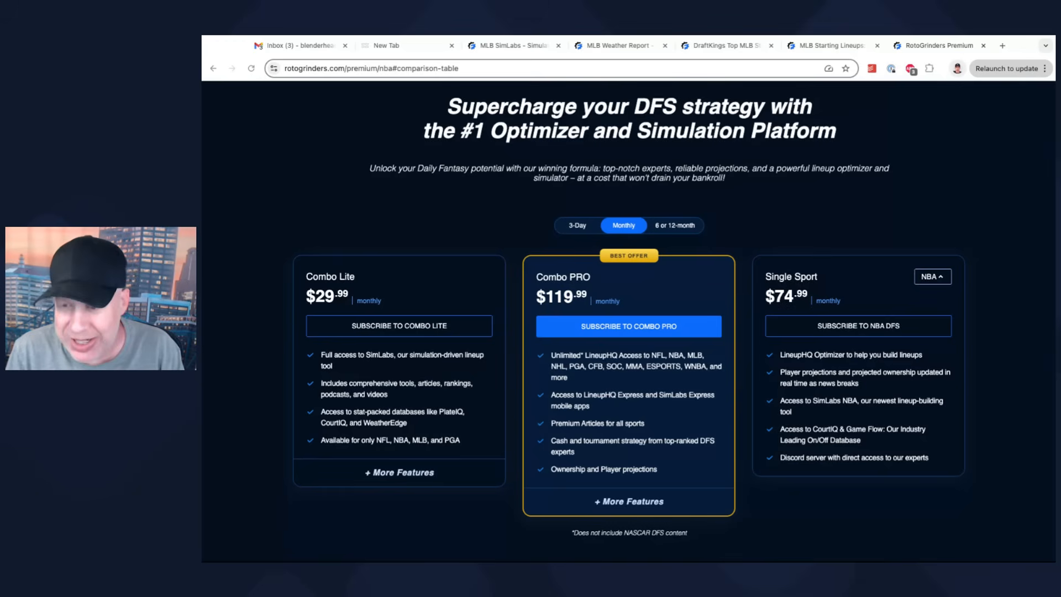
pyautogui.click(645, 47)
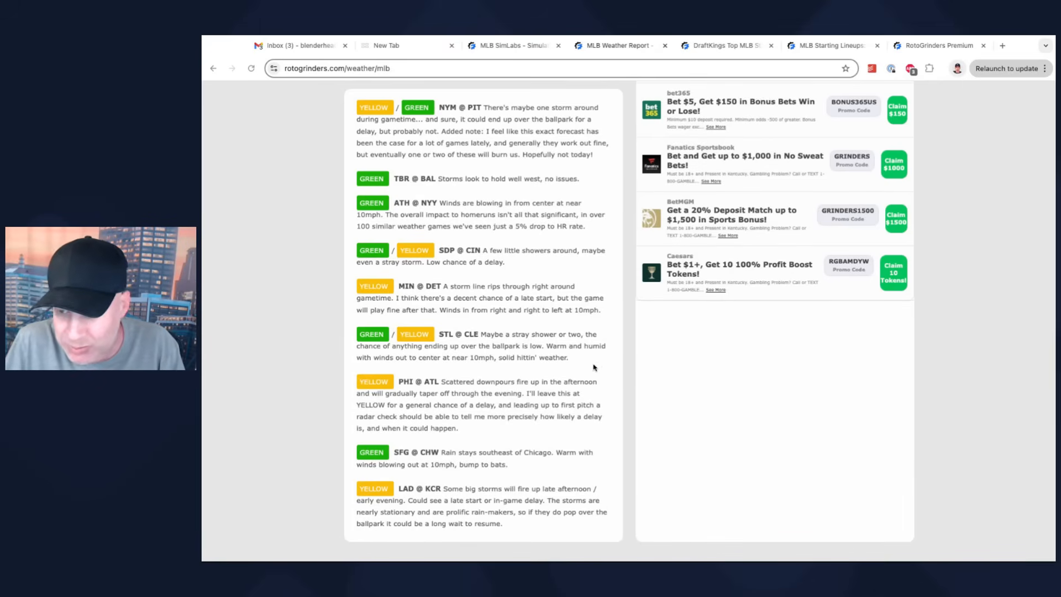